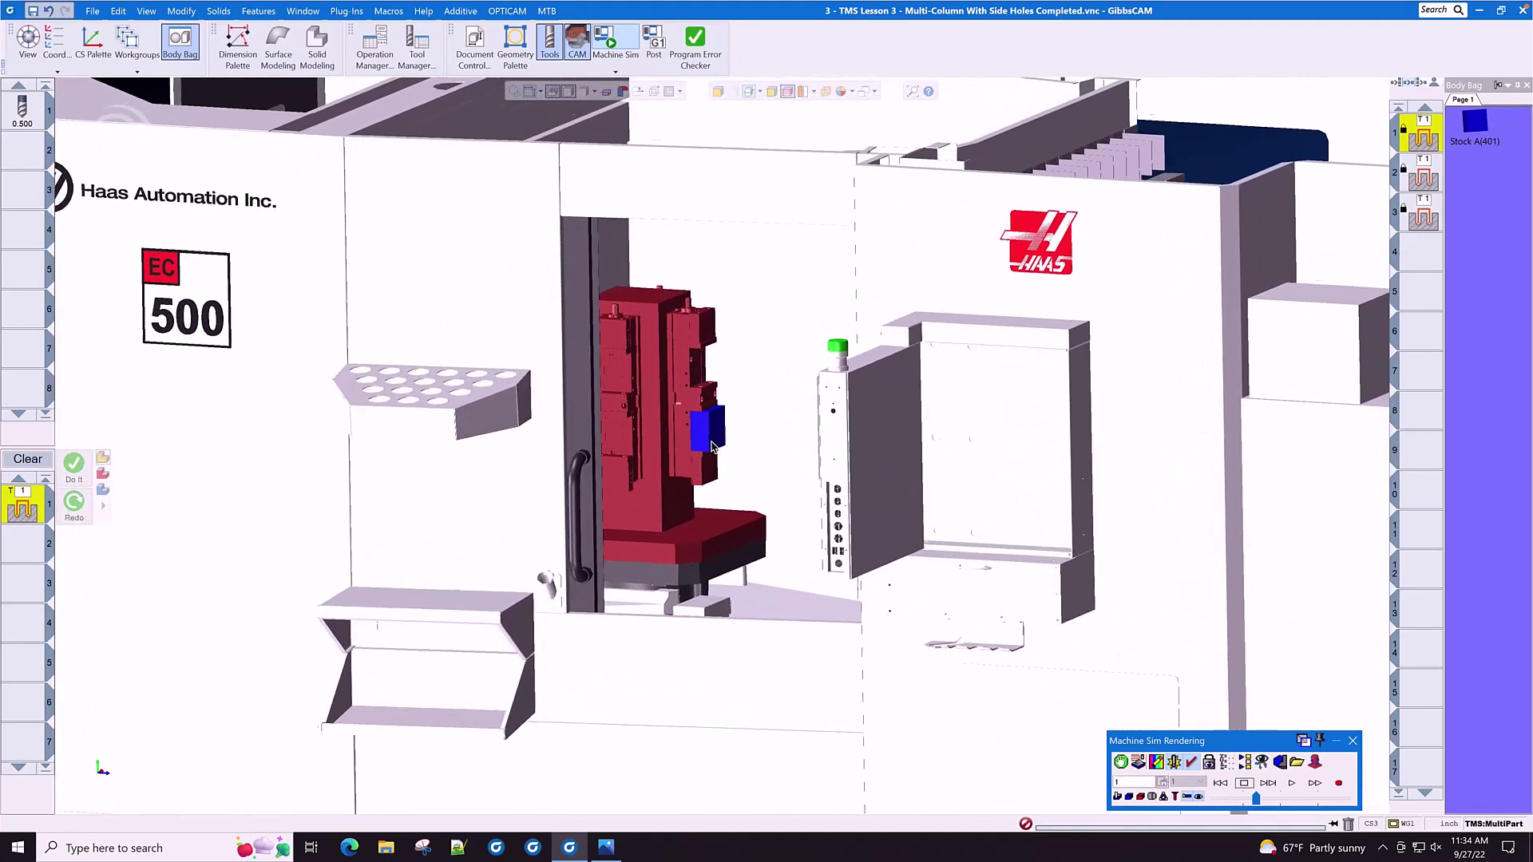
Step: Play the machine simulation of the single part to the end, close it, and view the tombstone model up close
left_click(1292, 784)
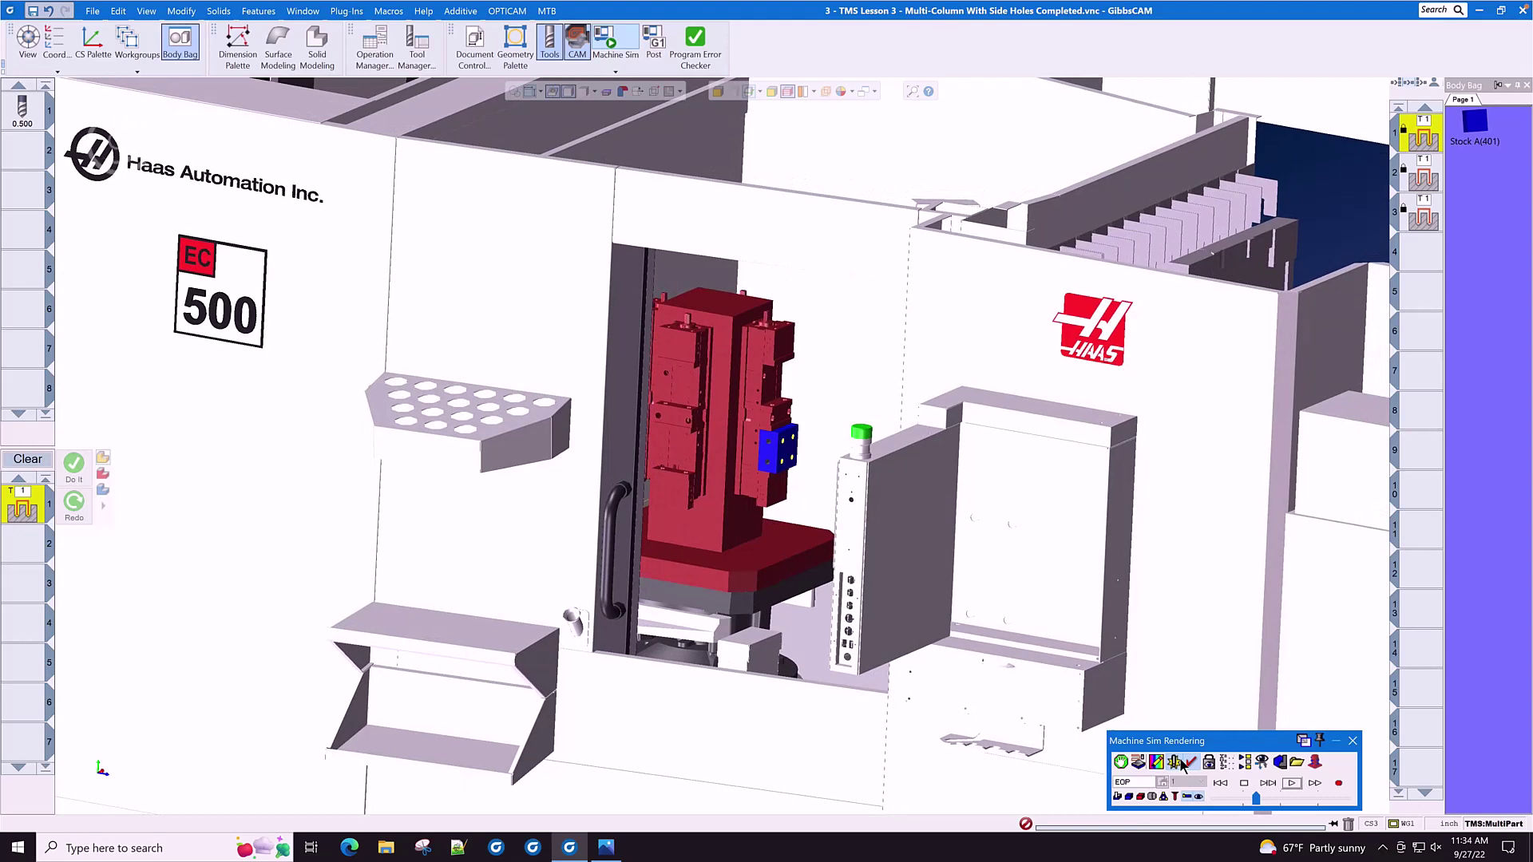
left_click(1353, 741)
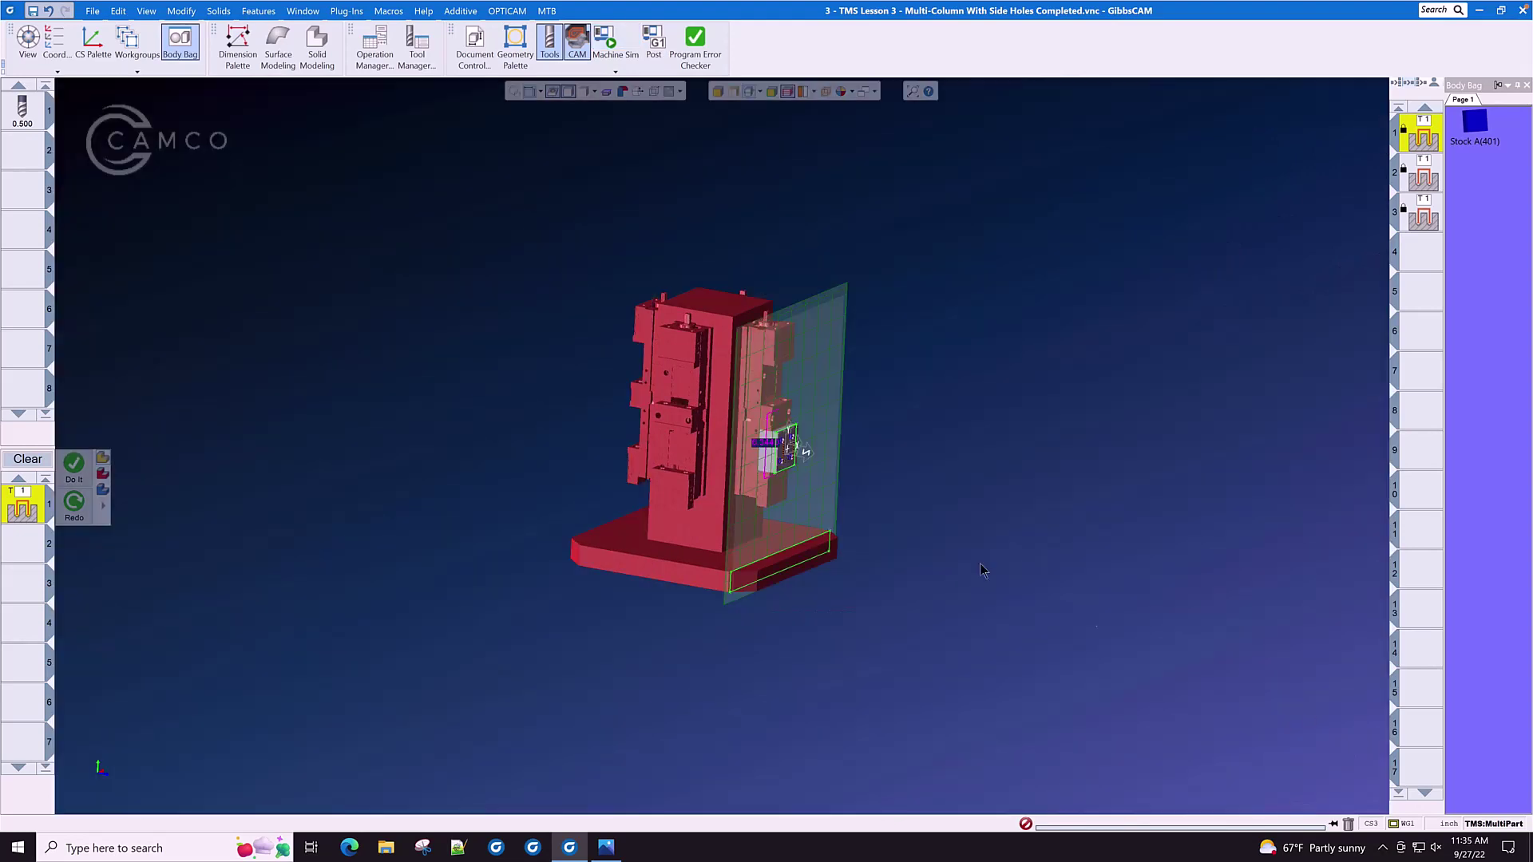
scroll(806, 493, "up", 2)
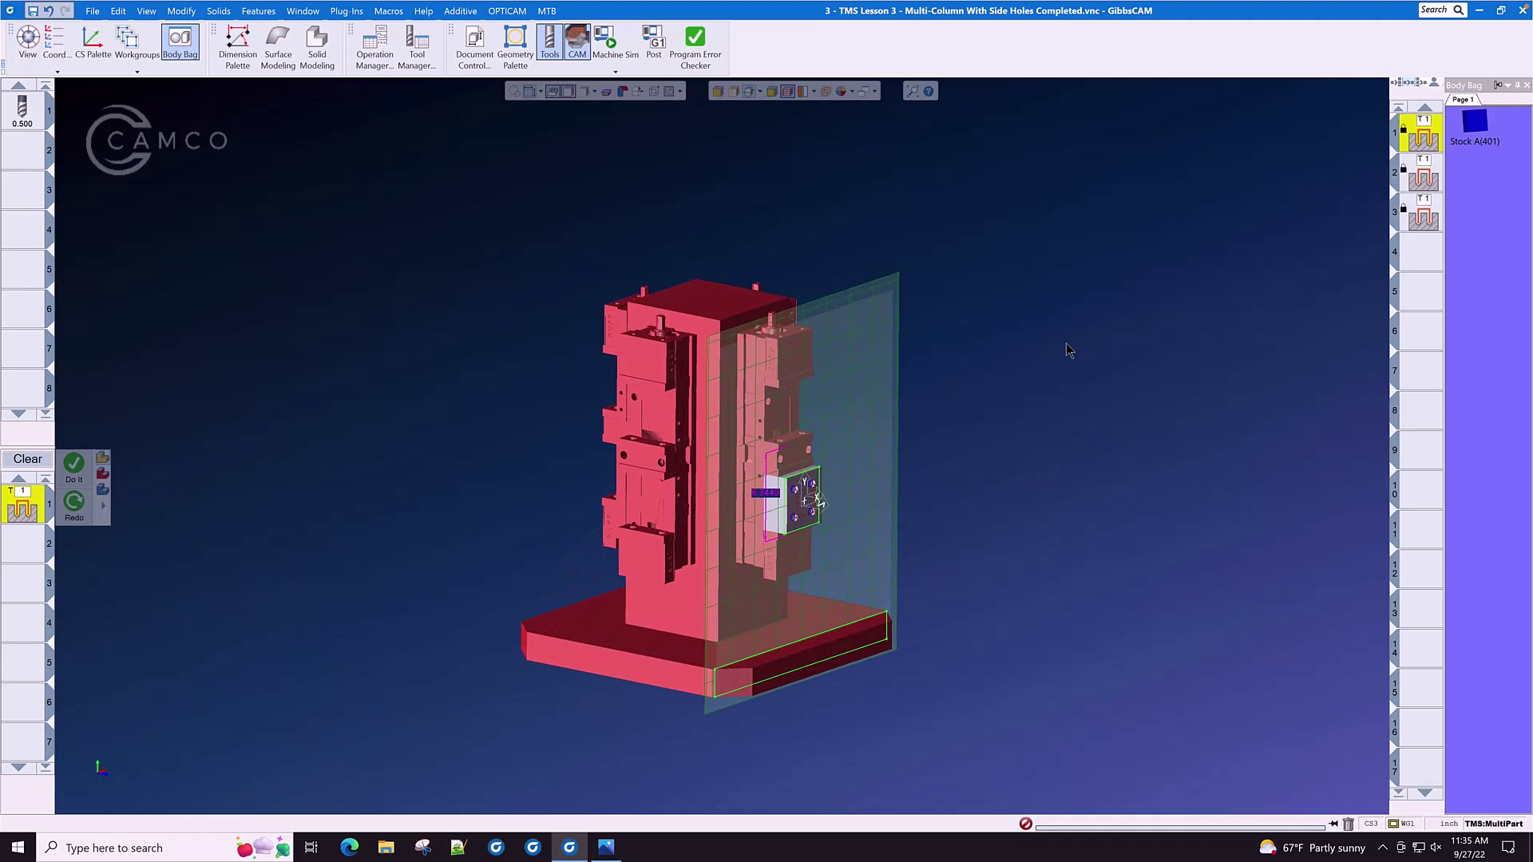
key("Up")
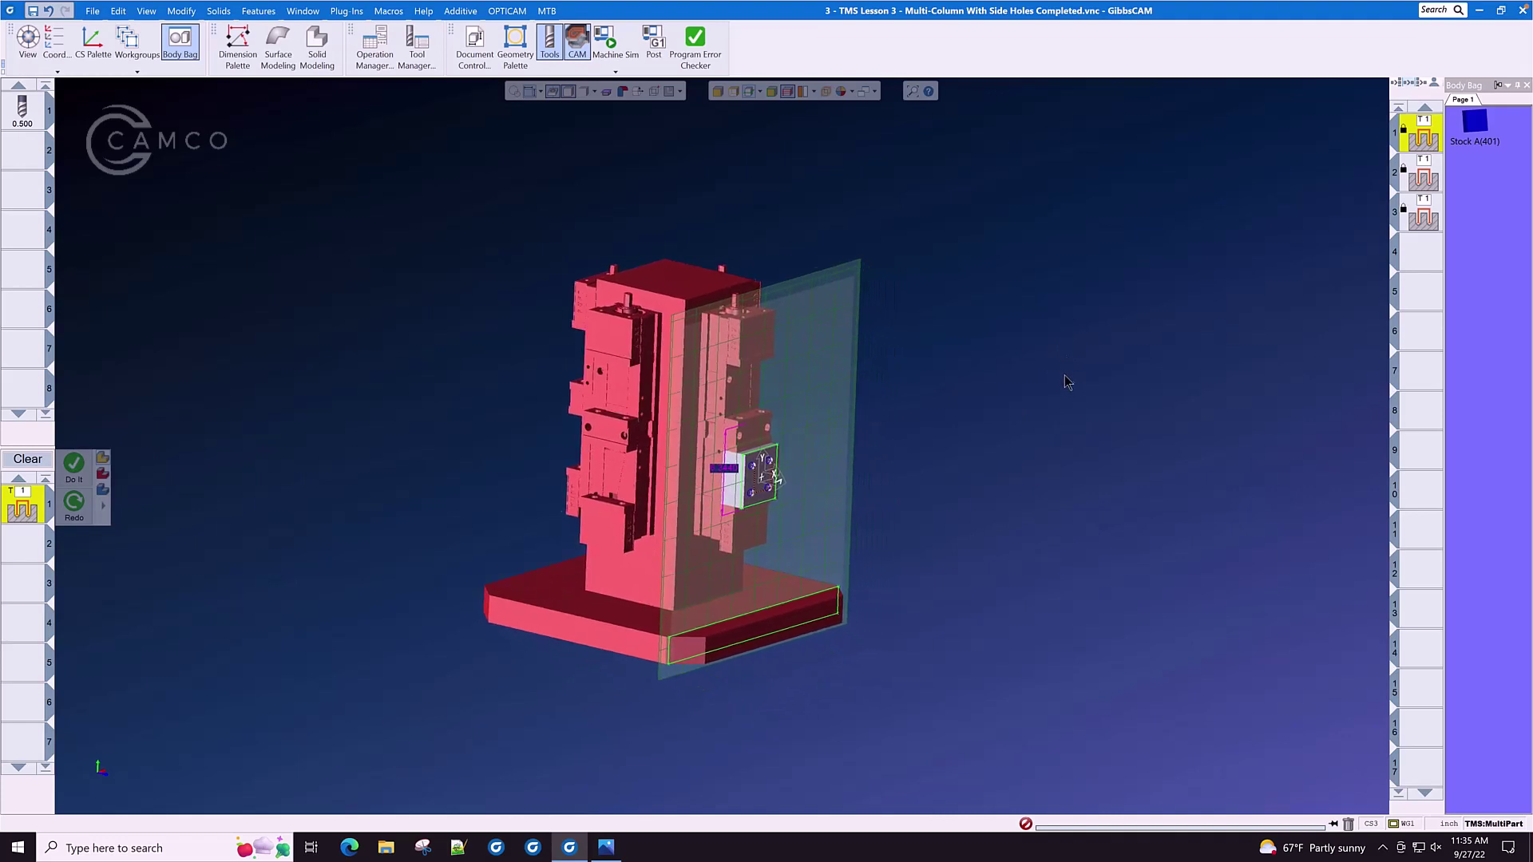
key("Left")
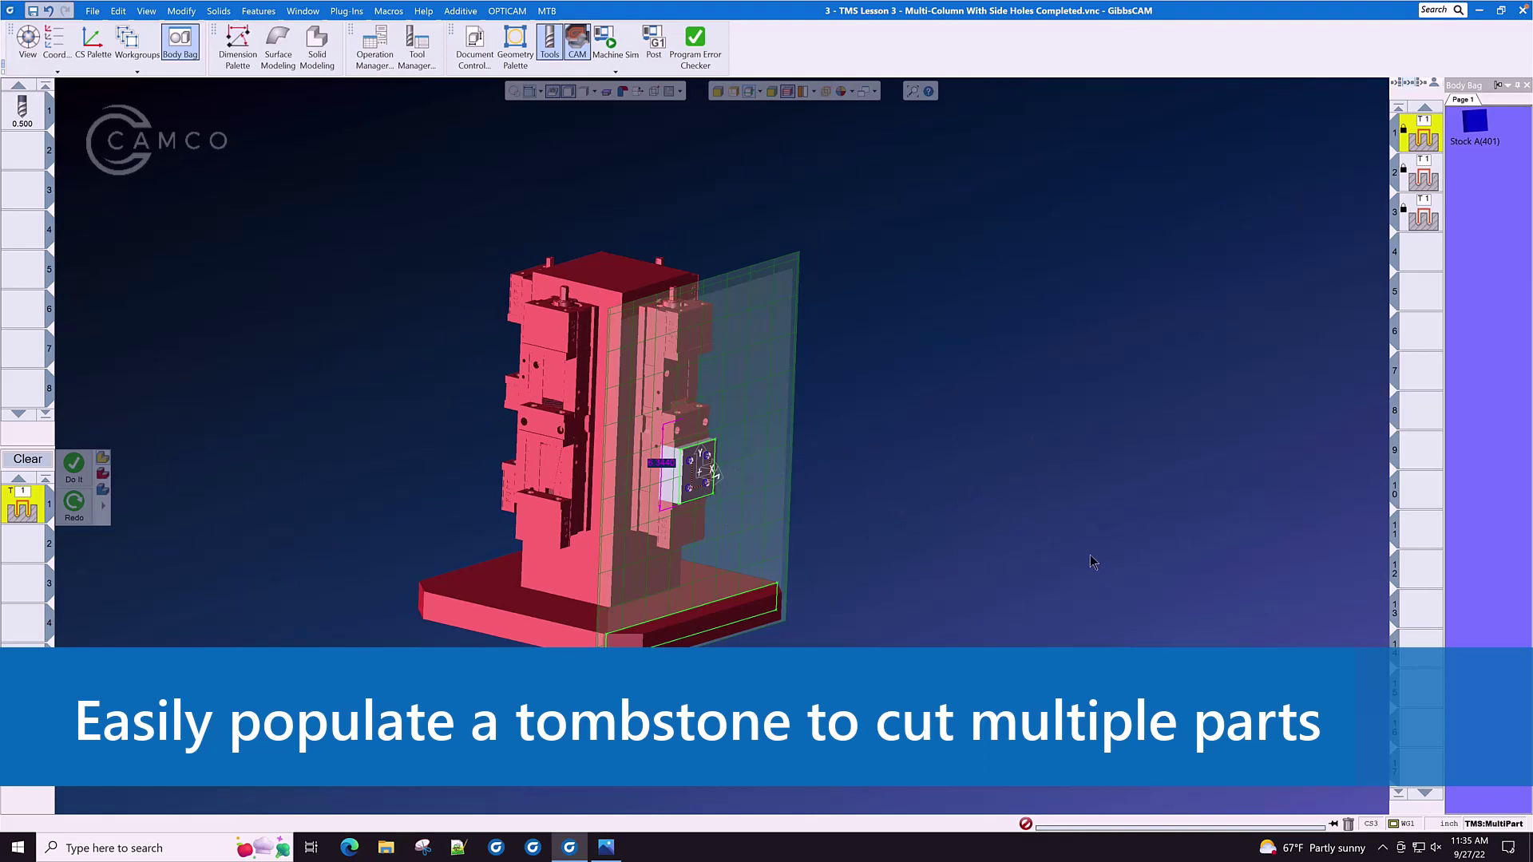
Step: Open the multi-part stock and fixture layout and clear the existing layout from the Stock A body
left_click(1492, 824)
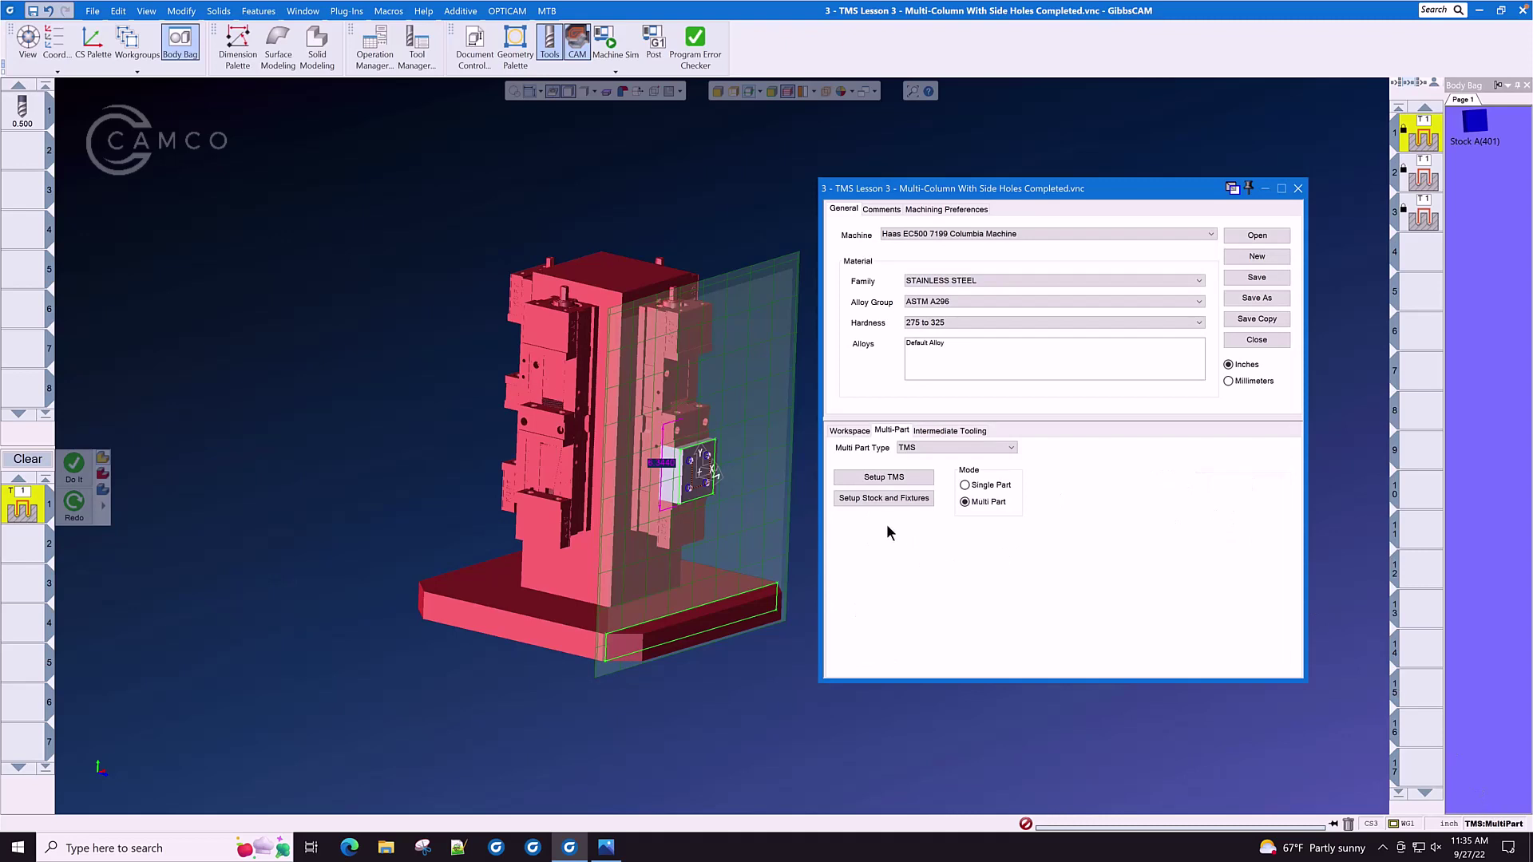
left_click(883, 497)
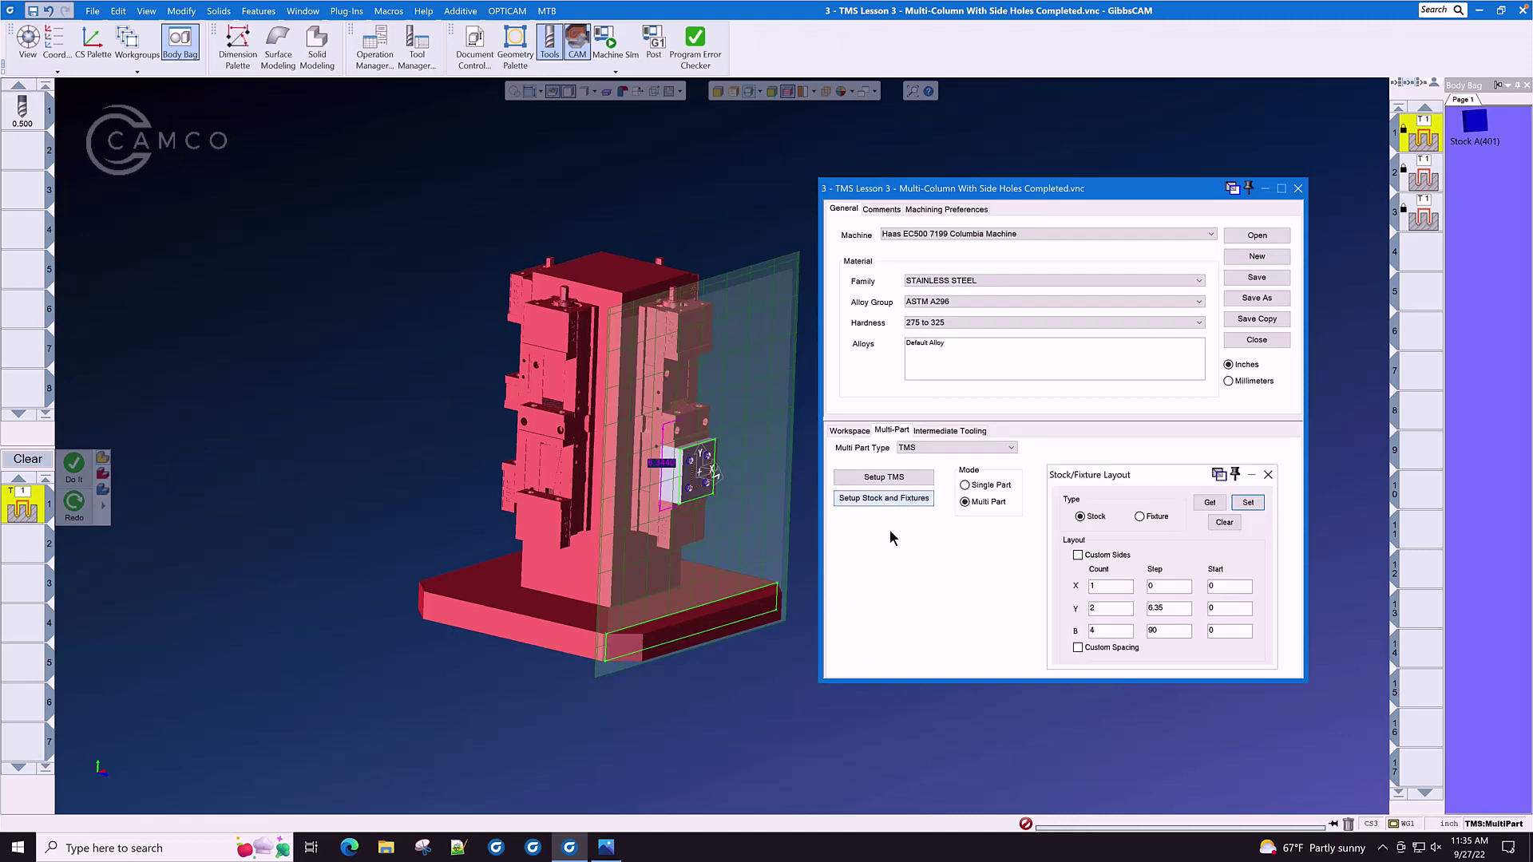
left_click(1475, 122)
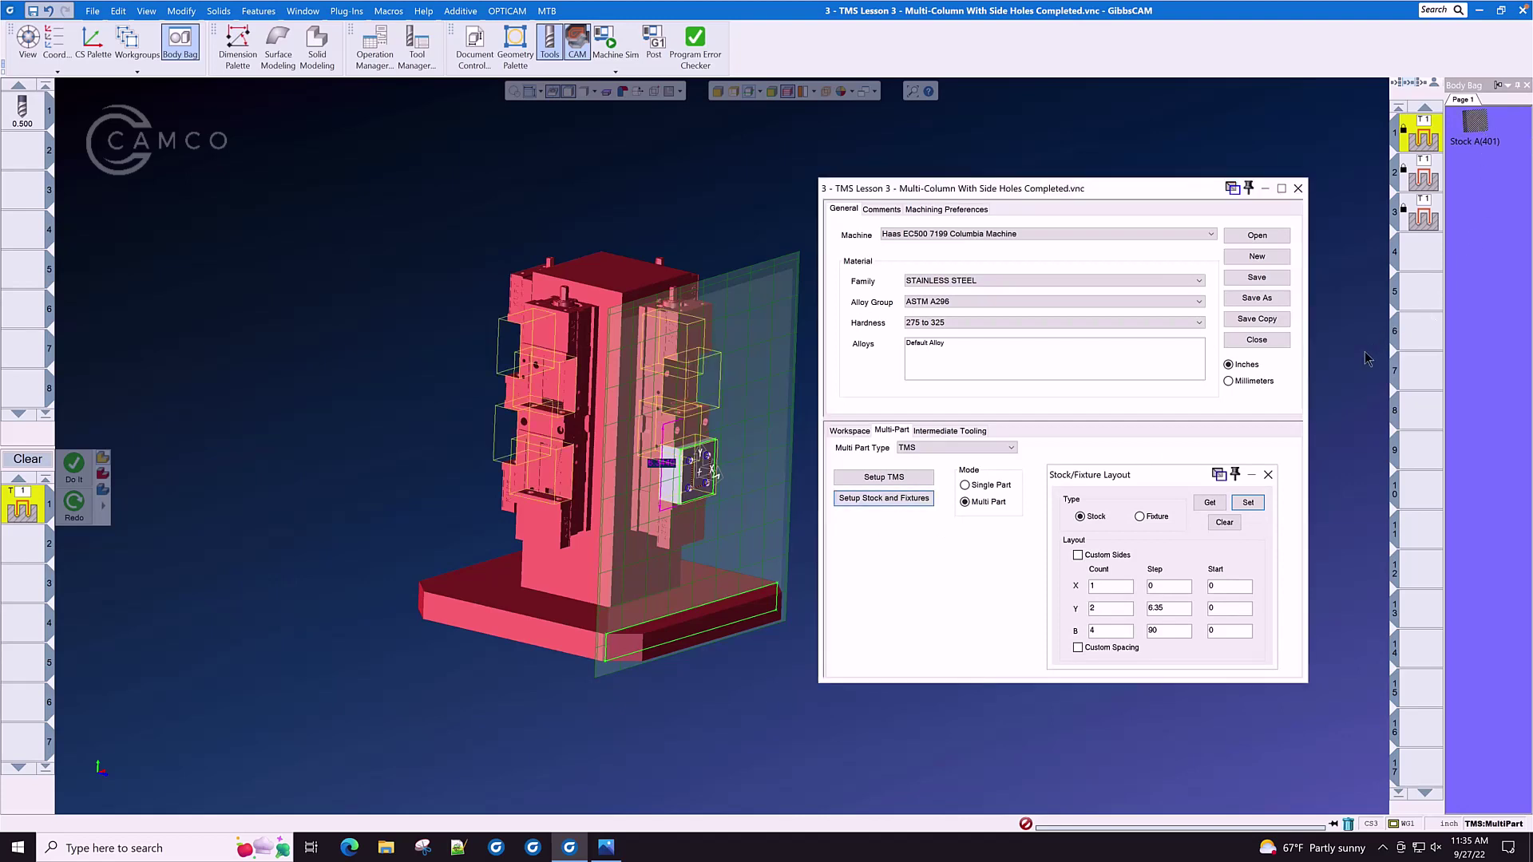
left_click(1226, 523)
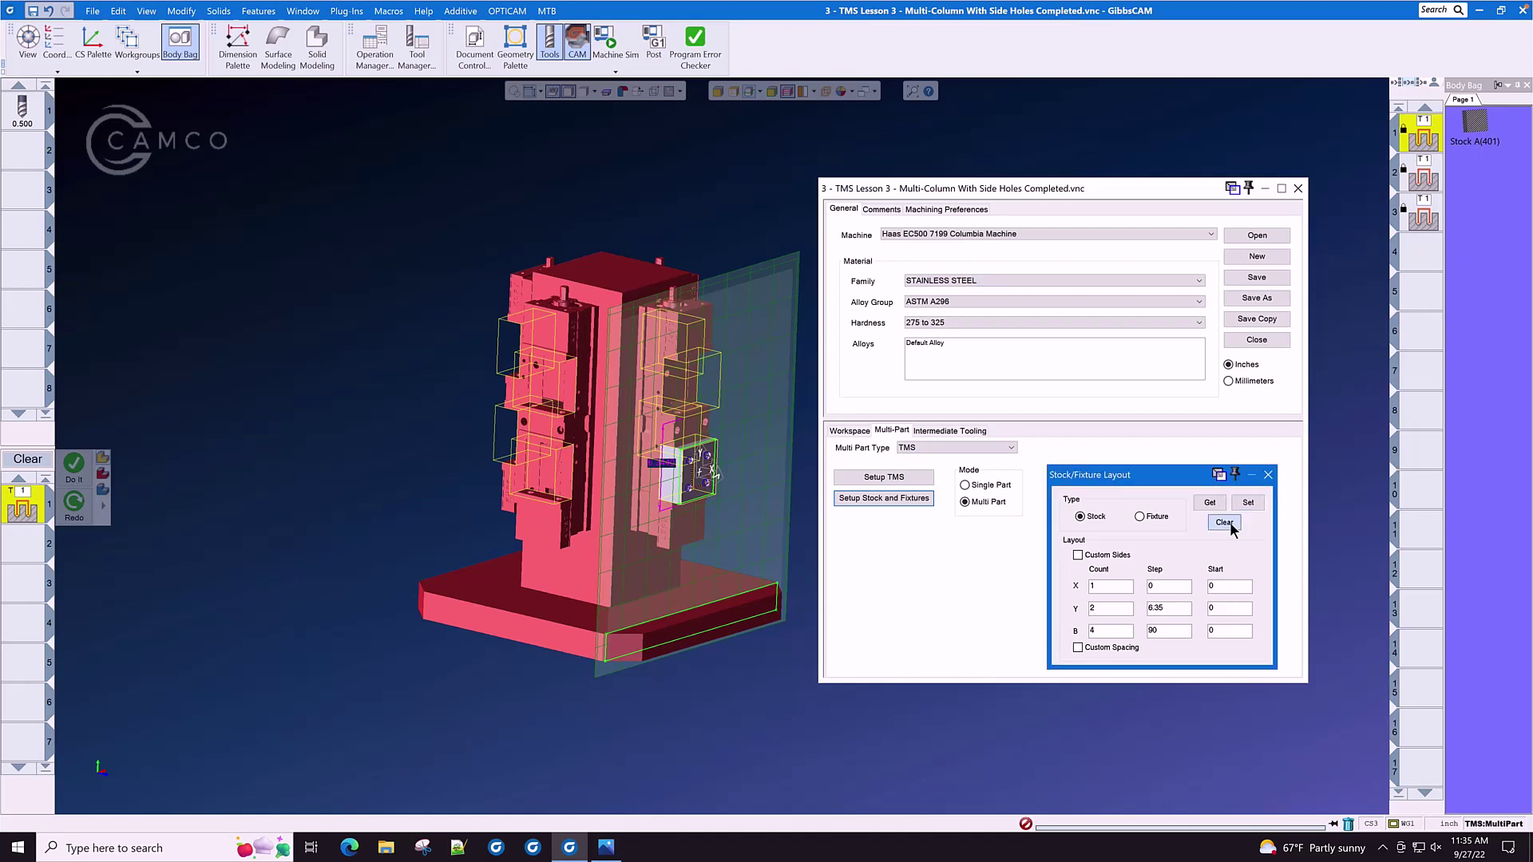
Step: Apply a stock layout with X count 1, step 0; Y count 2, step 6.344; and B count 4, step 90
double_click(1099, 585)
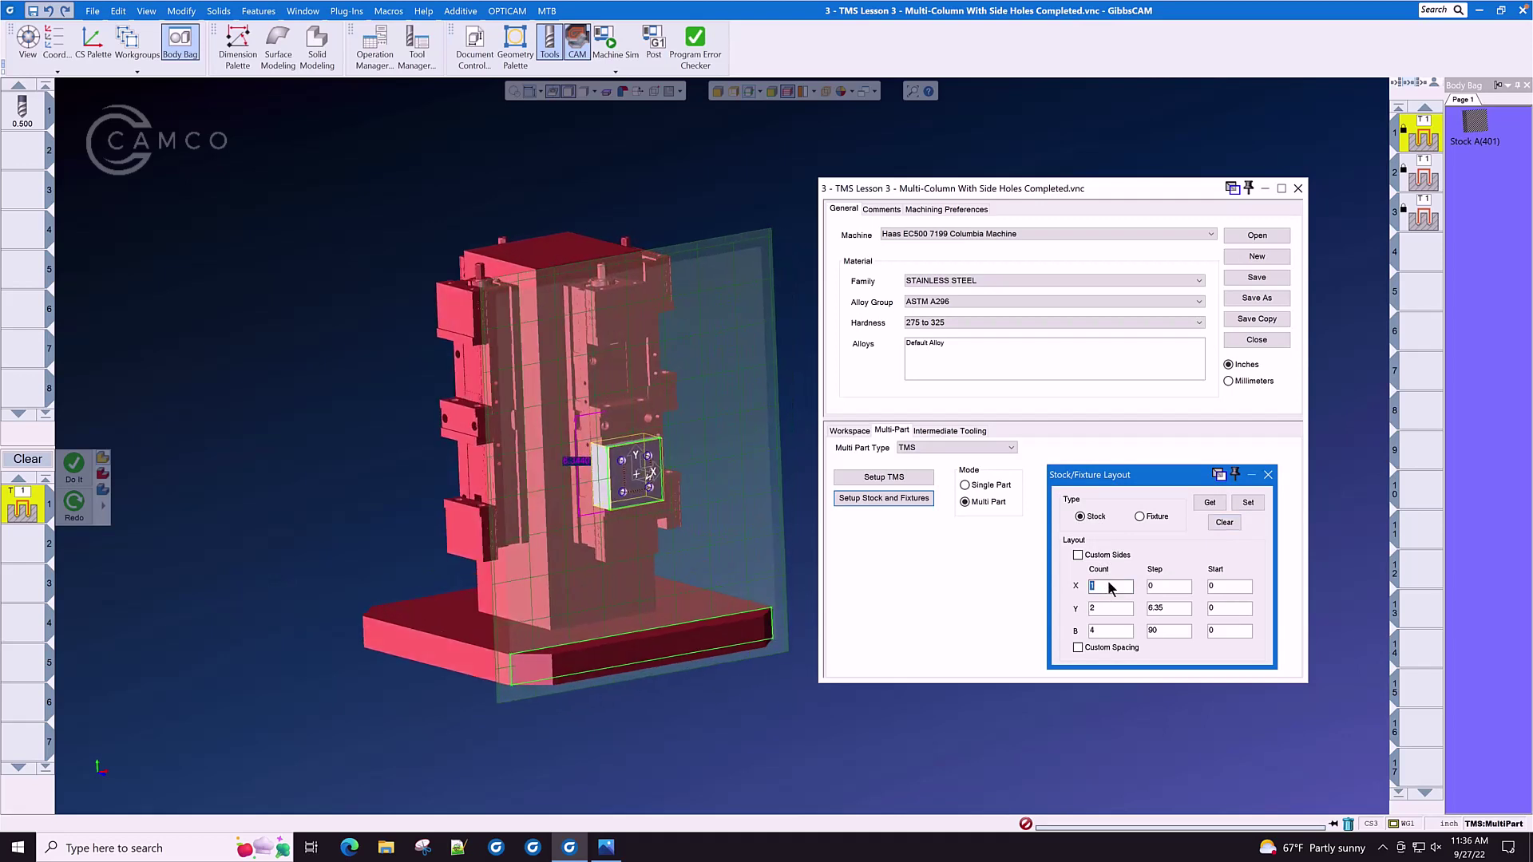
double_click(1158, 587)
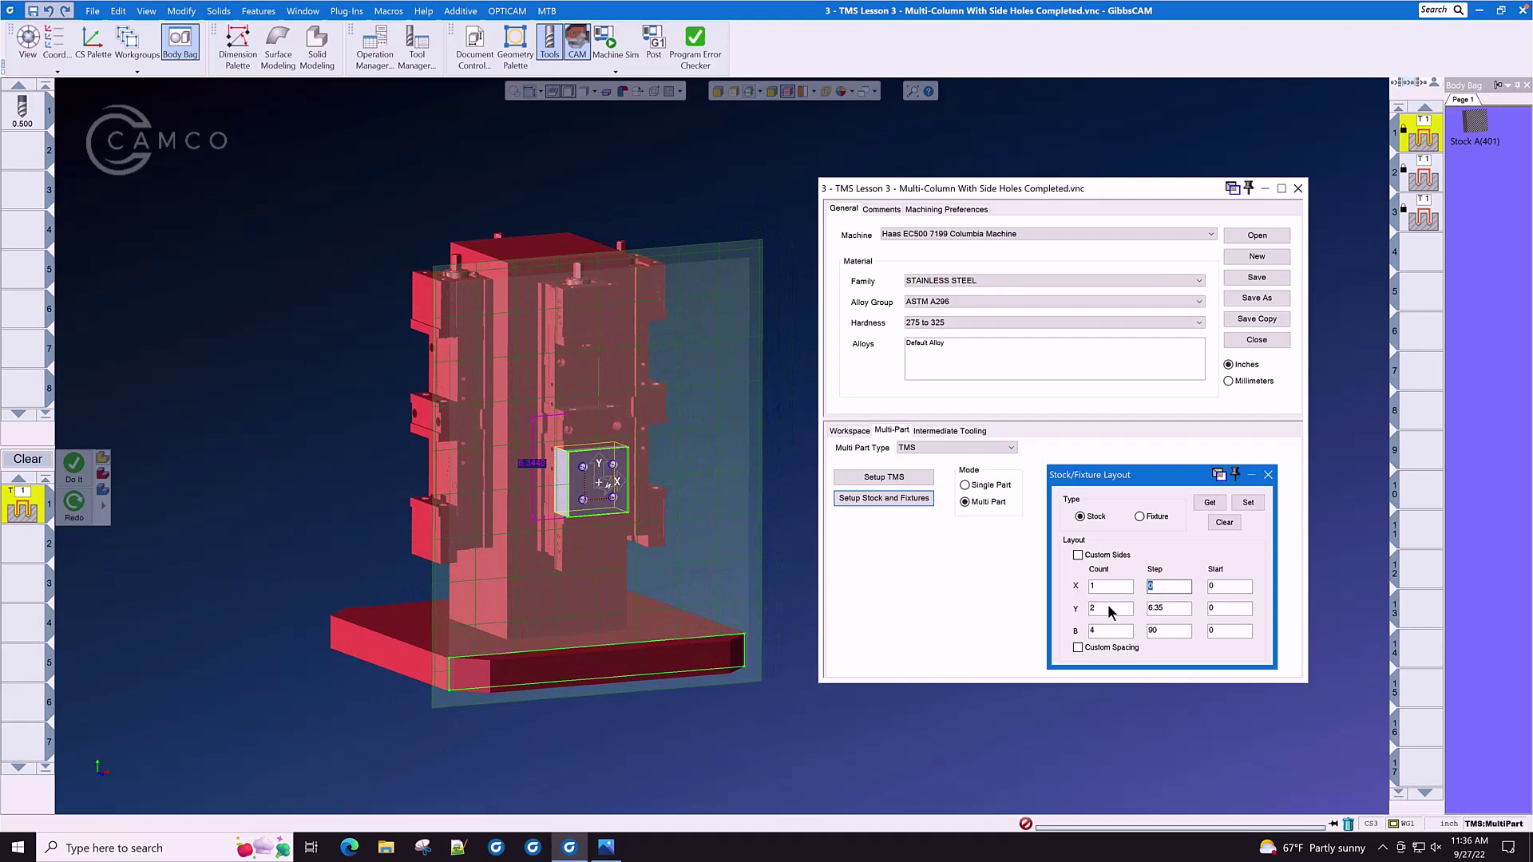
left_click(1107, 607)
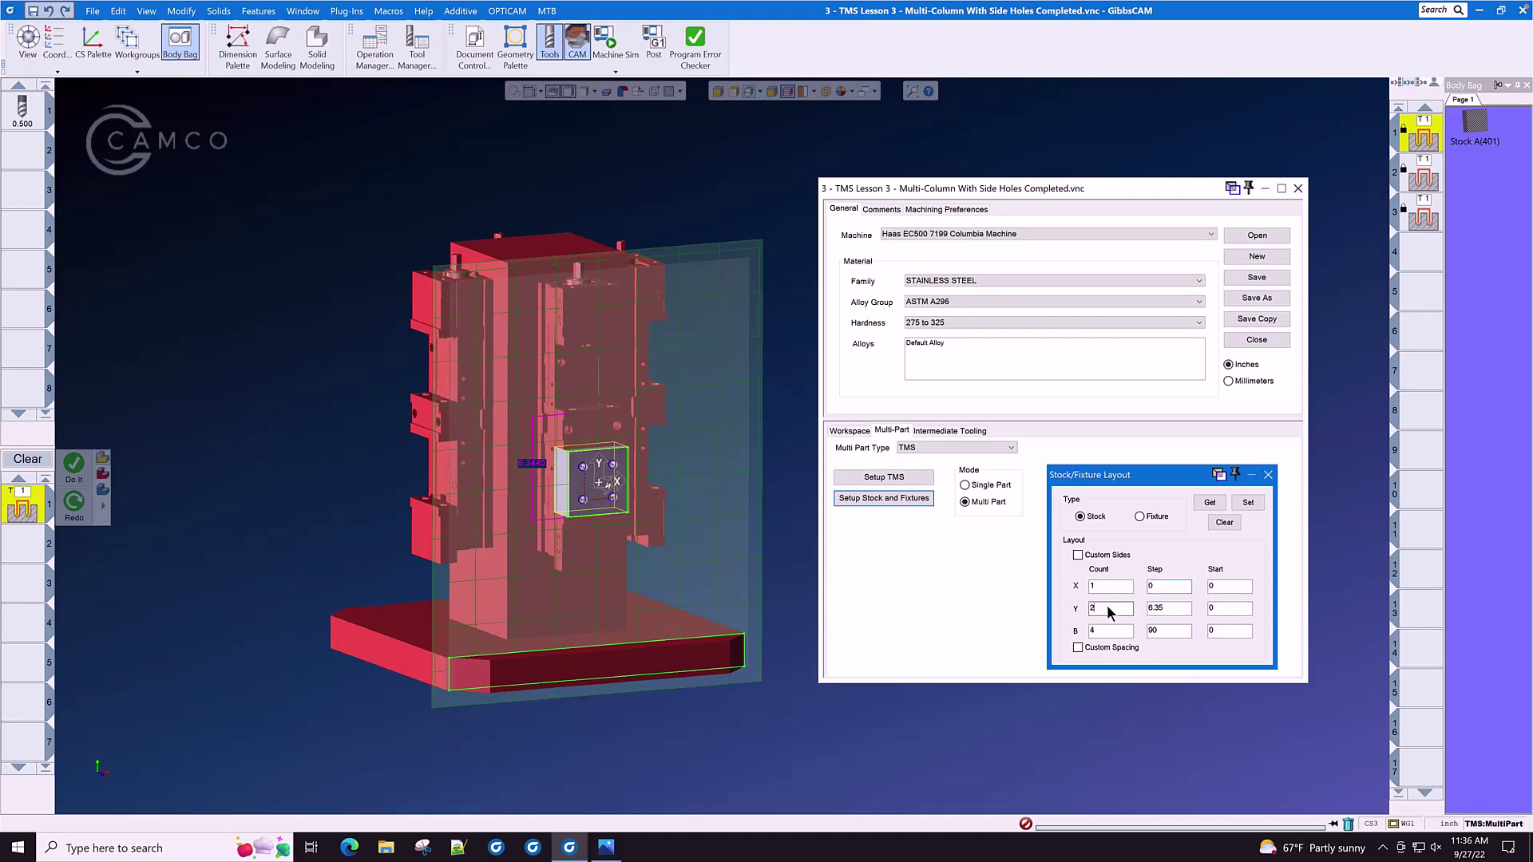
double_click(1166, 606)
double_click(1116, 636)
double_click(1166, 630)
left_click(1248, 502)
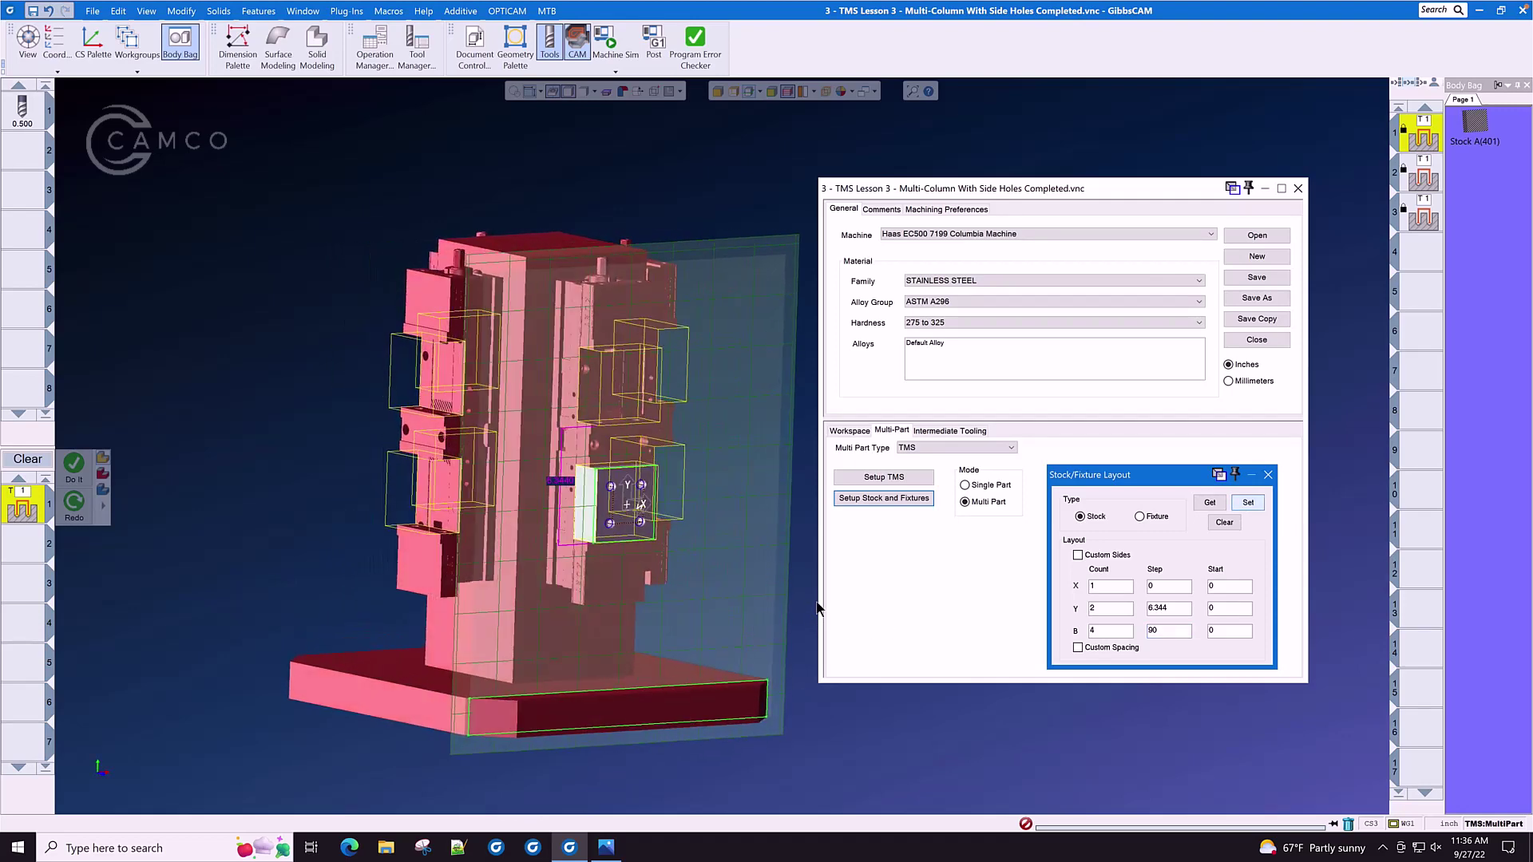
left_click(1269, 476)
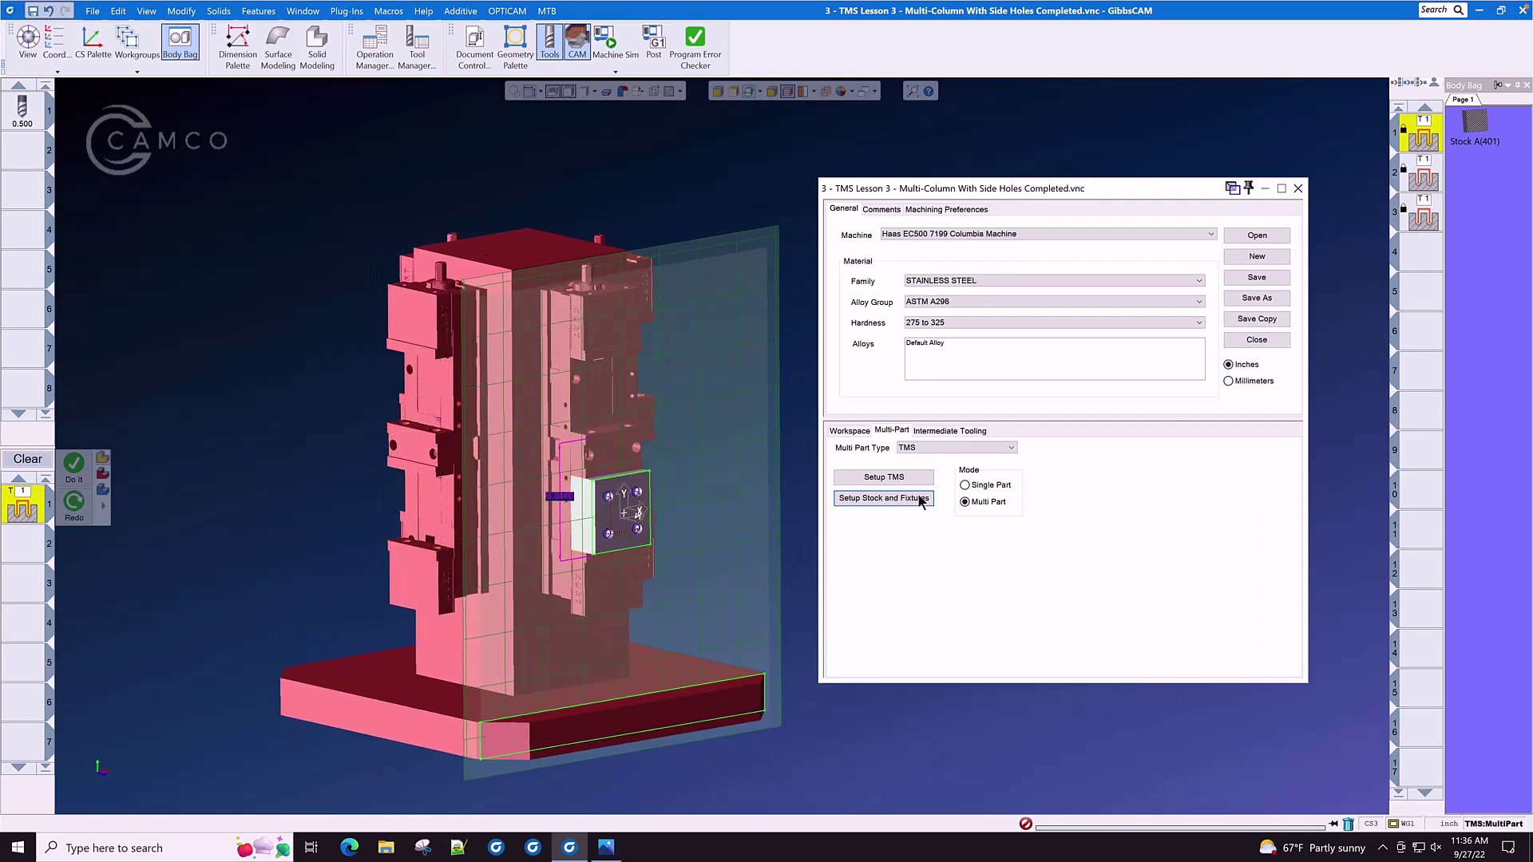
Step: In the Tombstone Management System setup, set the Y step to 6.344 and regroup all operations by tool
left_click(913, 477)
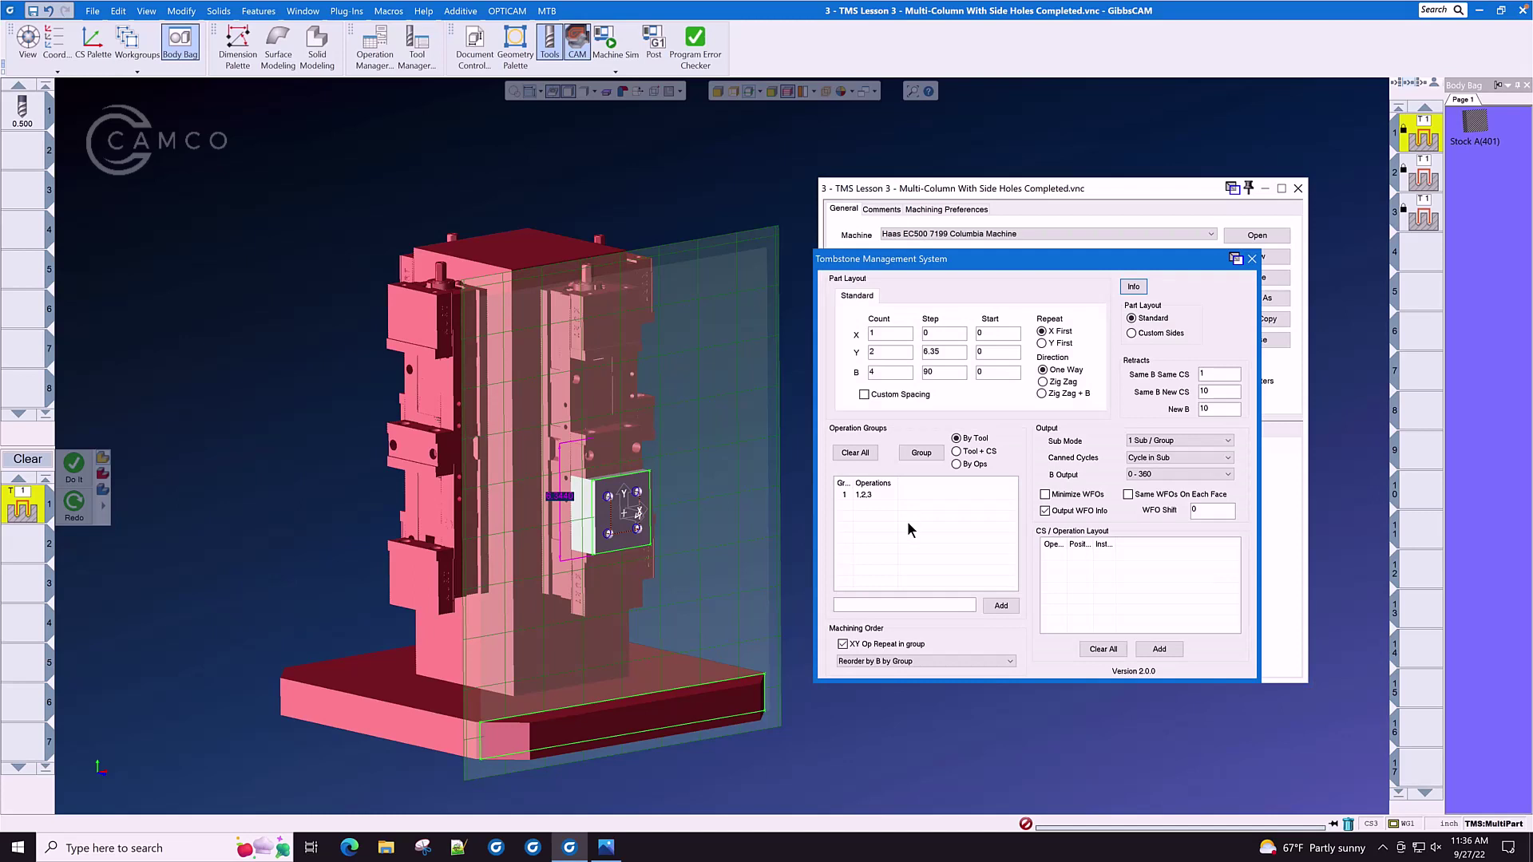
double_click(942, 352)
type("6.")
left_click(856, 453)
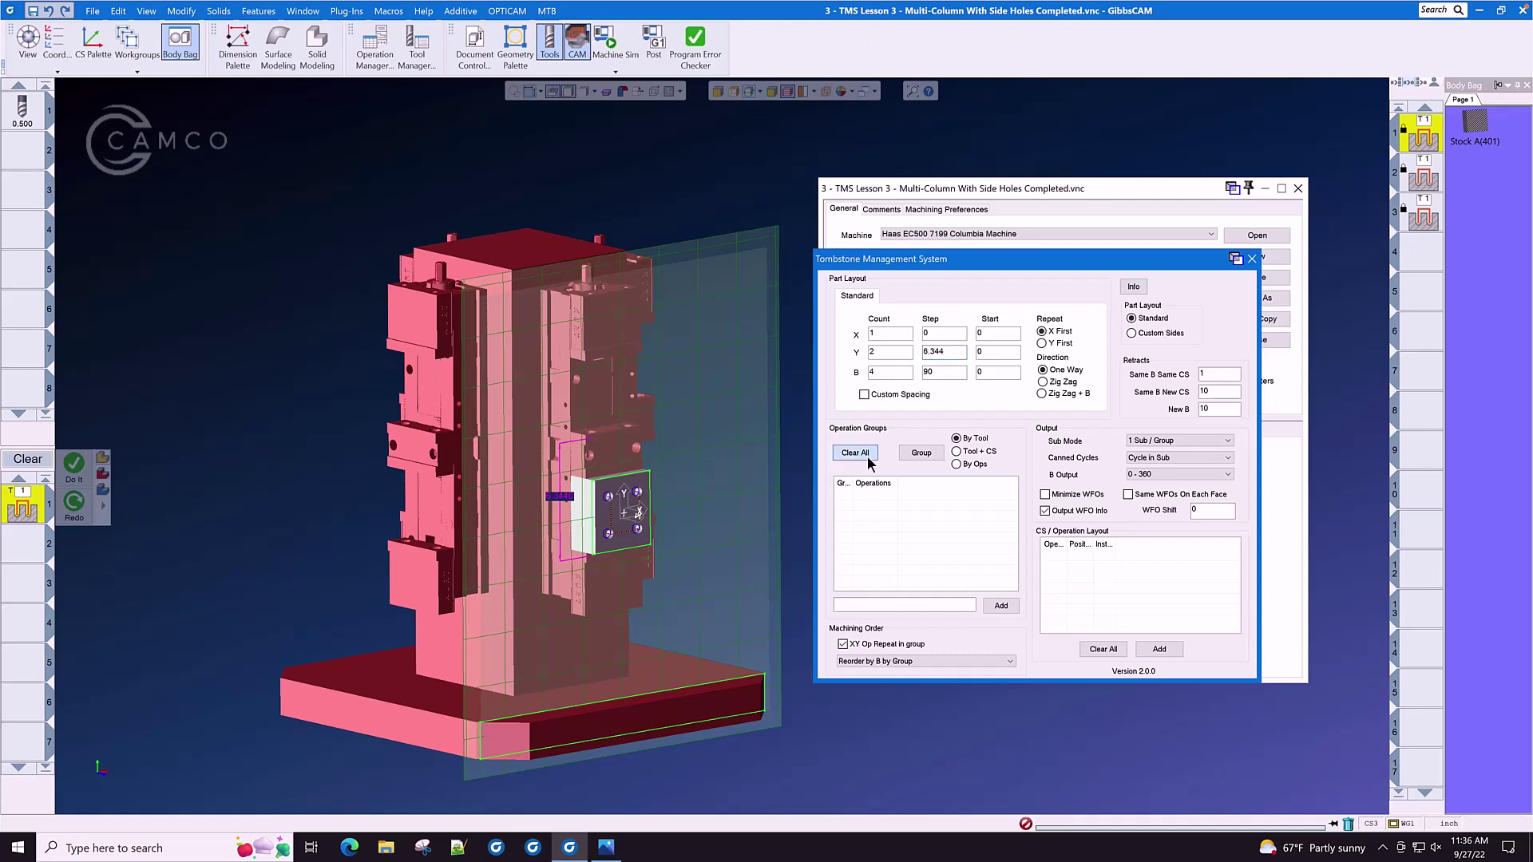
left_click(925, 452)
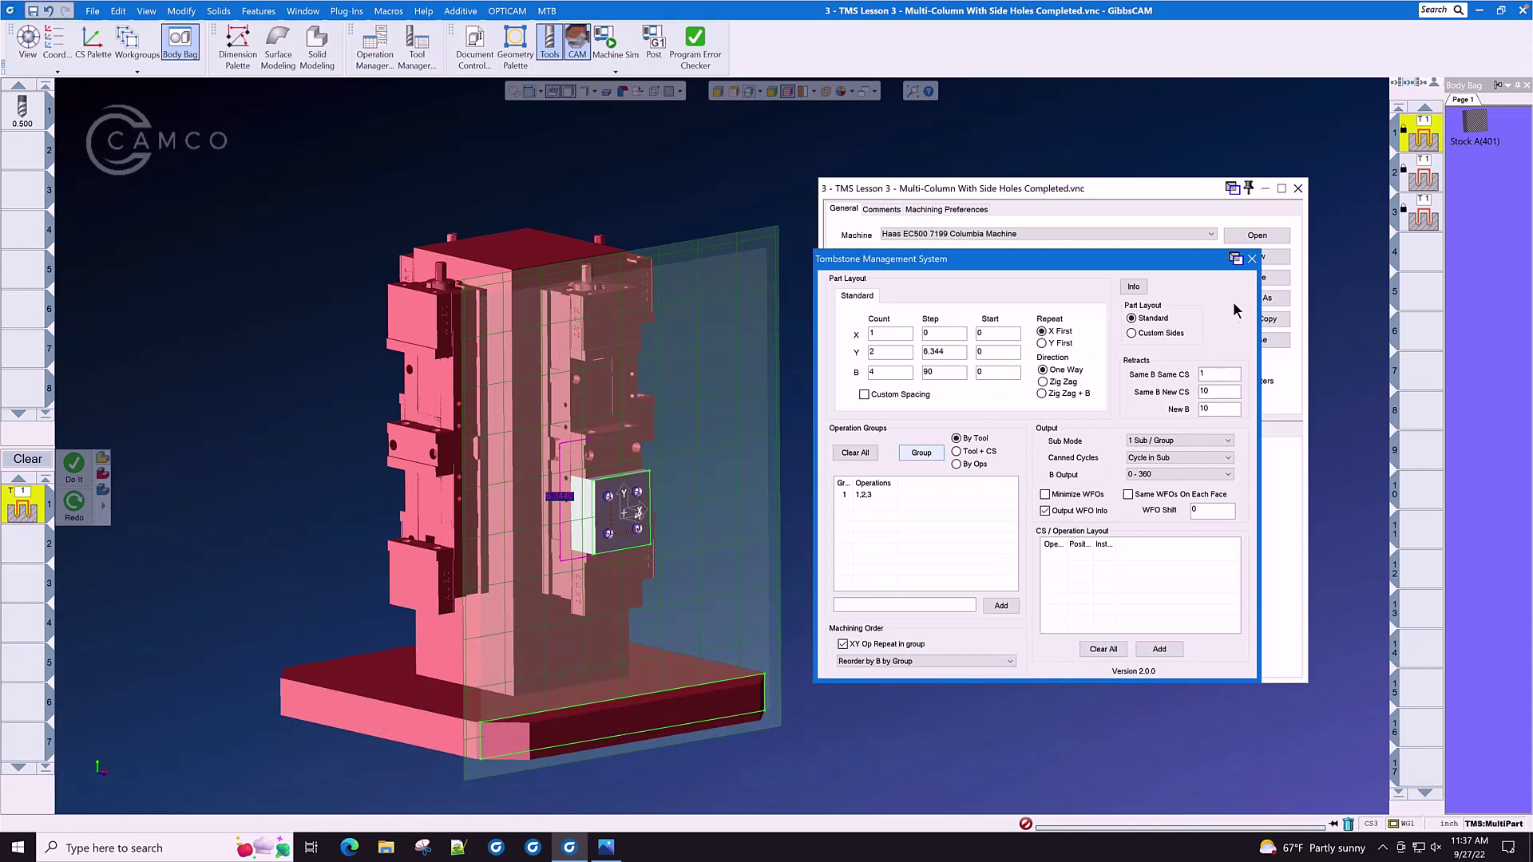
left_click(1252, 258)
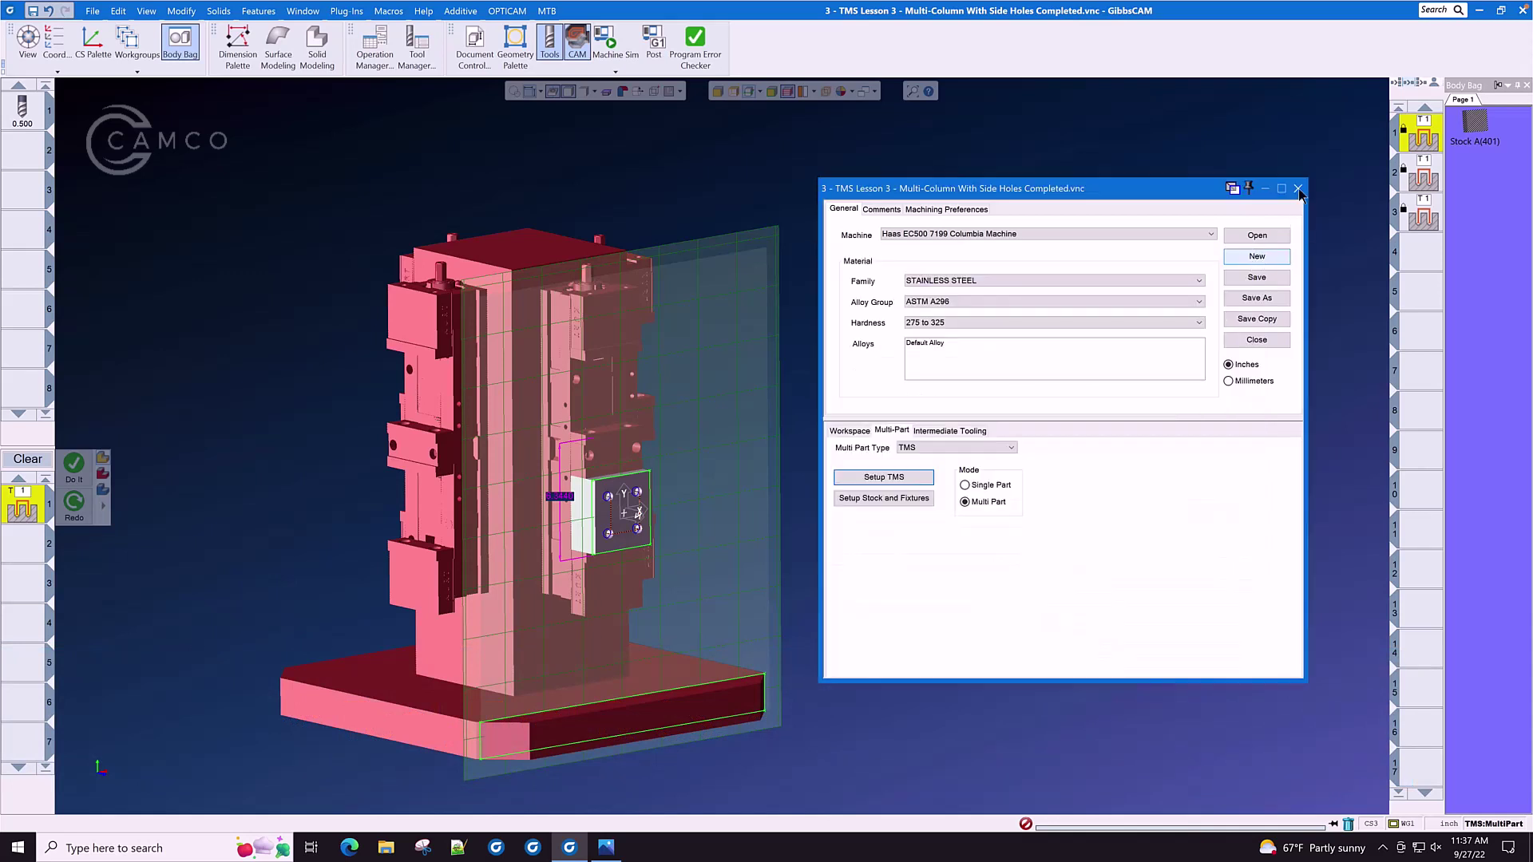
left_click(1298, 190)
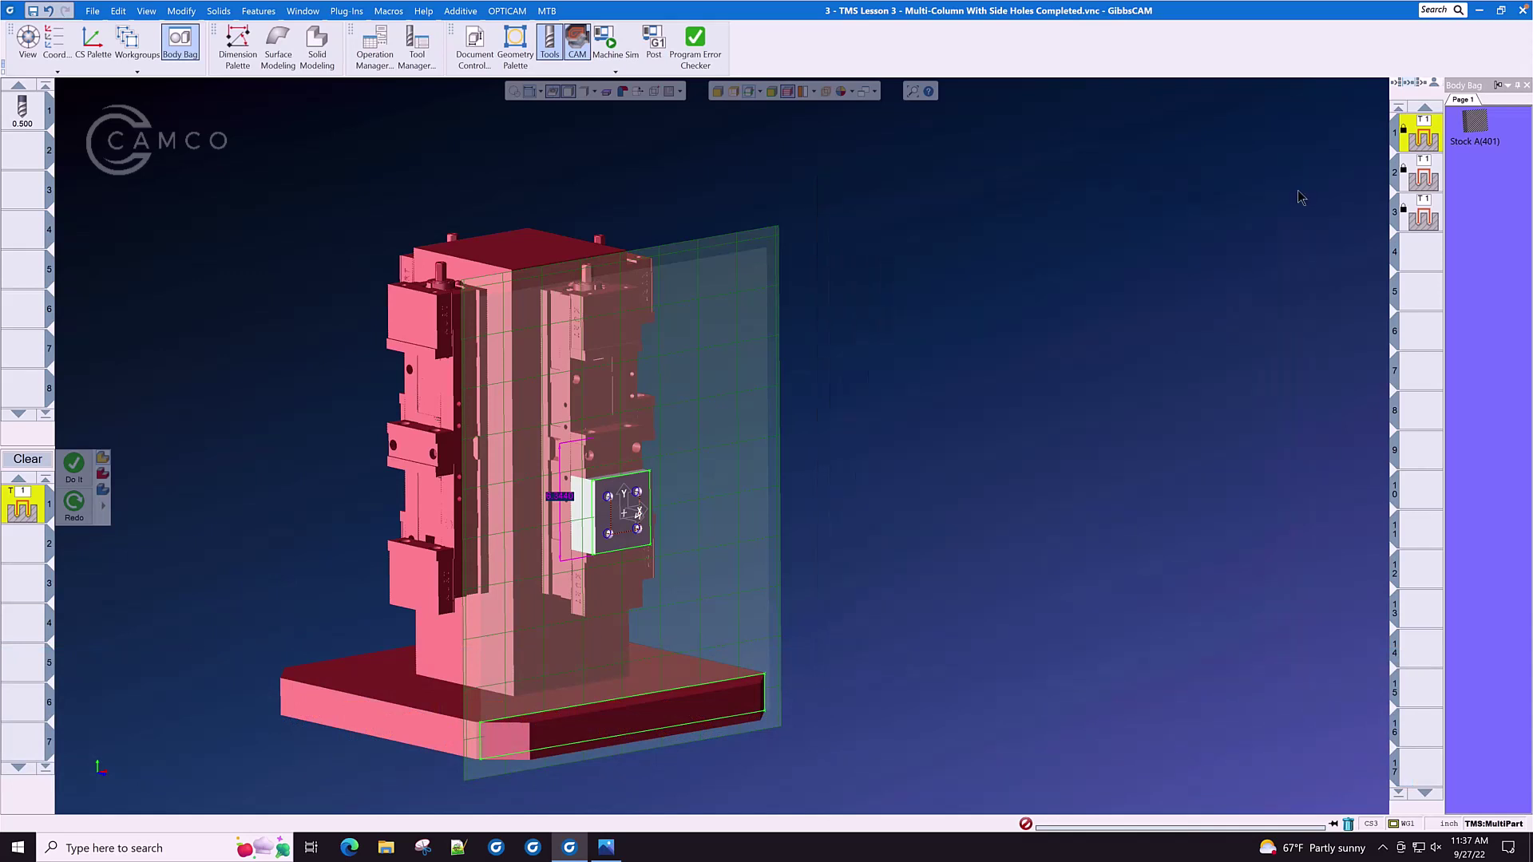
Step: Run the machine simulation with all the tombstone parts displayed and watch it through to the end
left_click(612, 46)
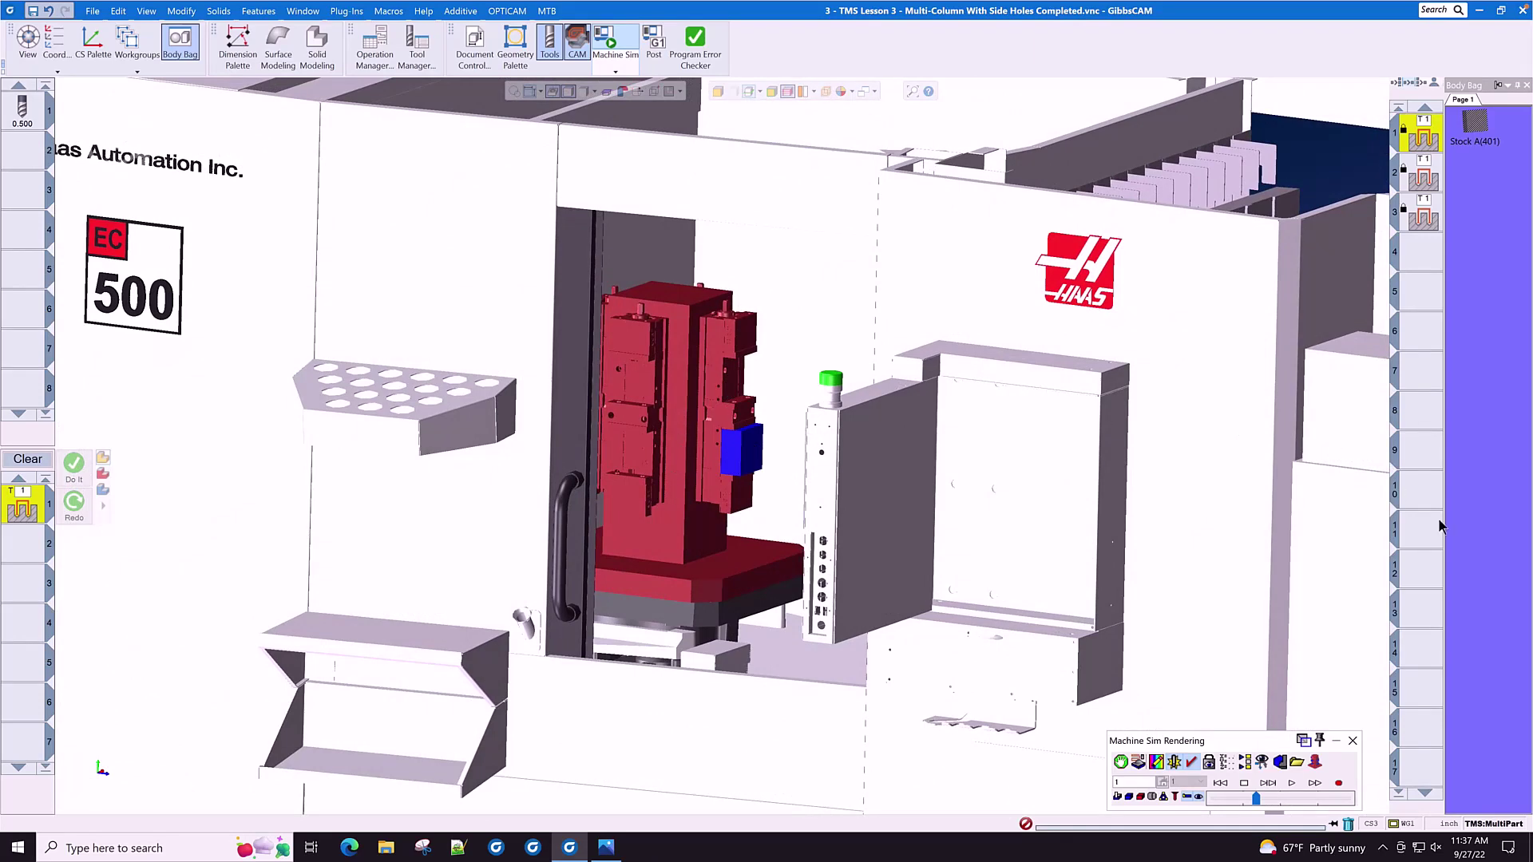
left_click(1315, 763)
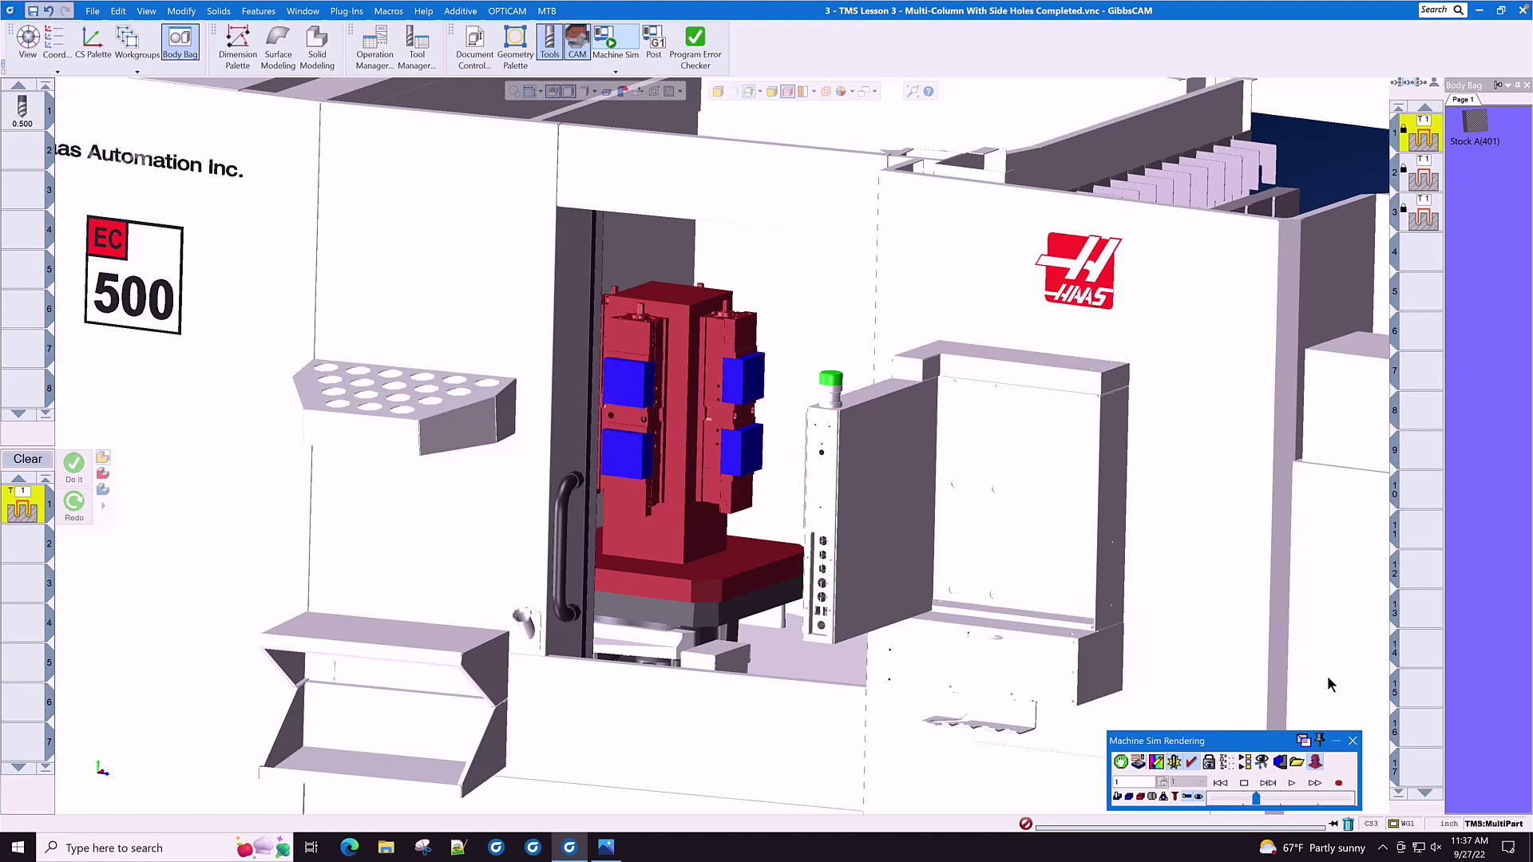
left_click(1291, 784)
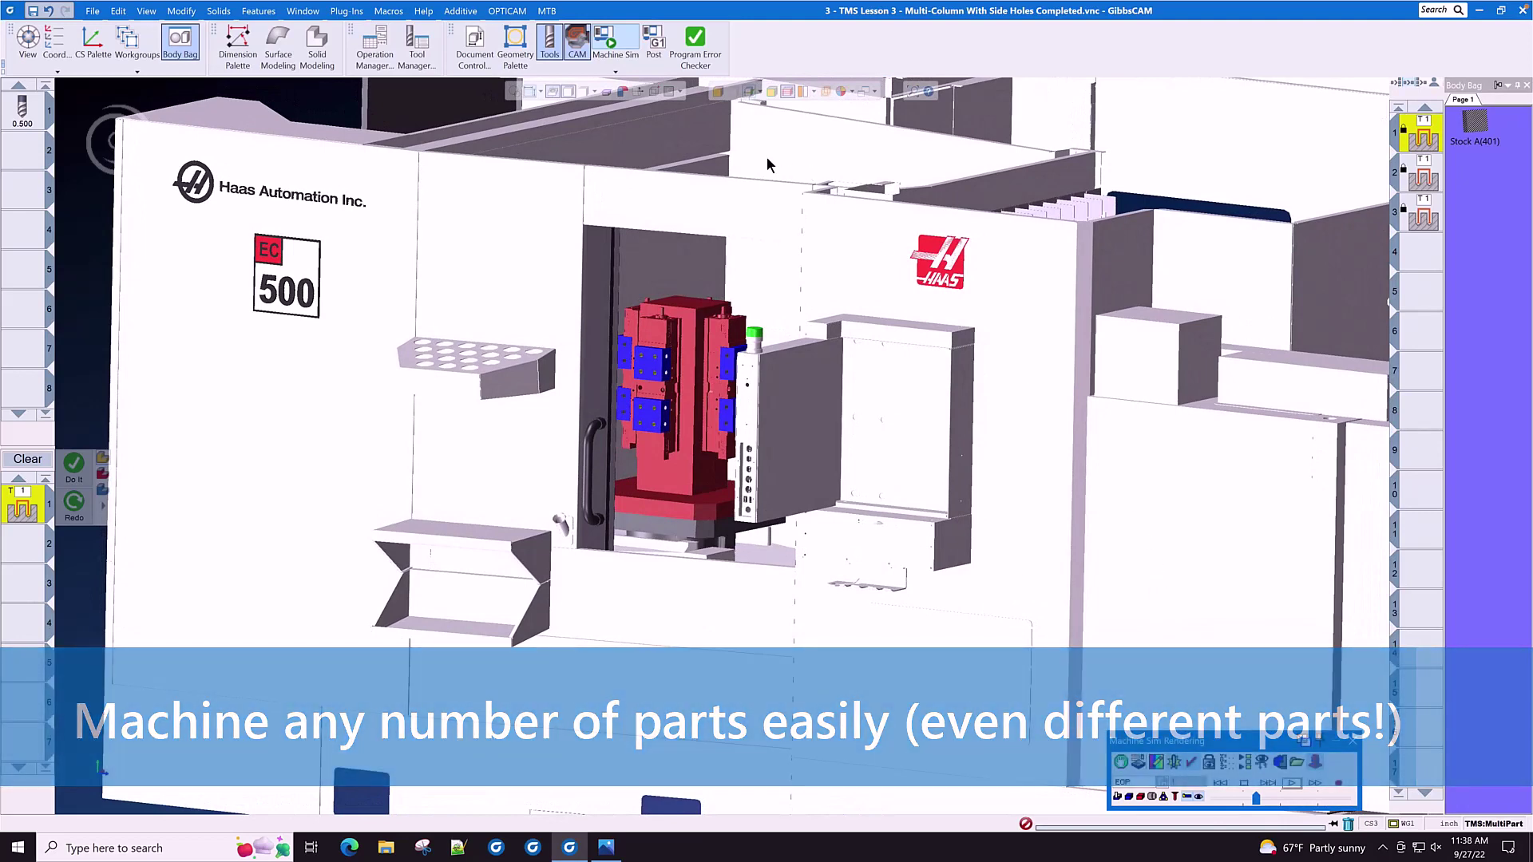
Step: Post-process the program with Haas NGC C4075.220c.post and review the G-code from the work offset list through the subprogram
left_click(653, 40)
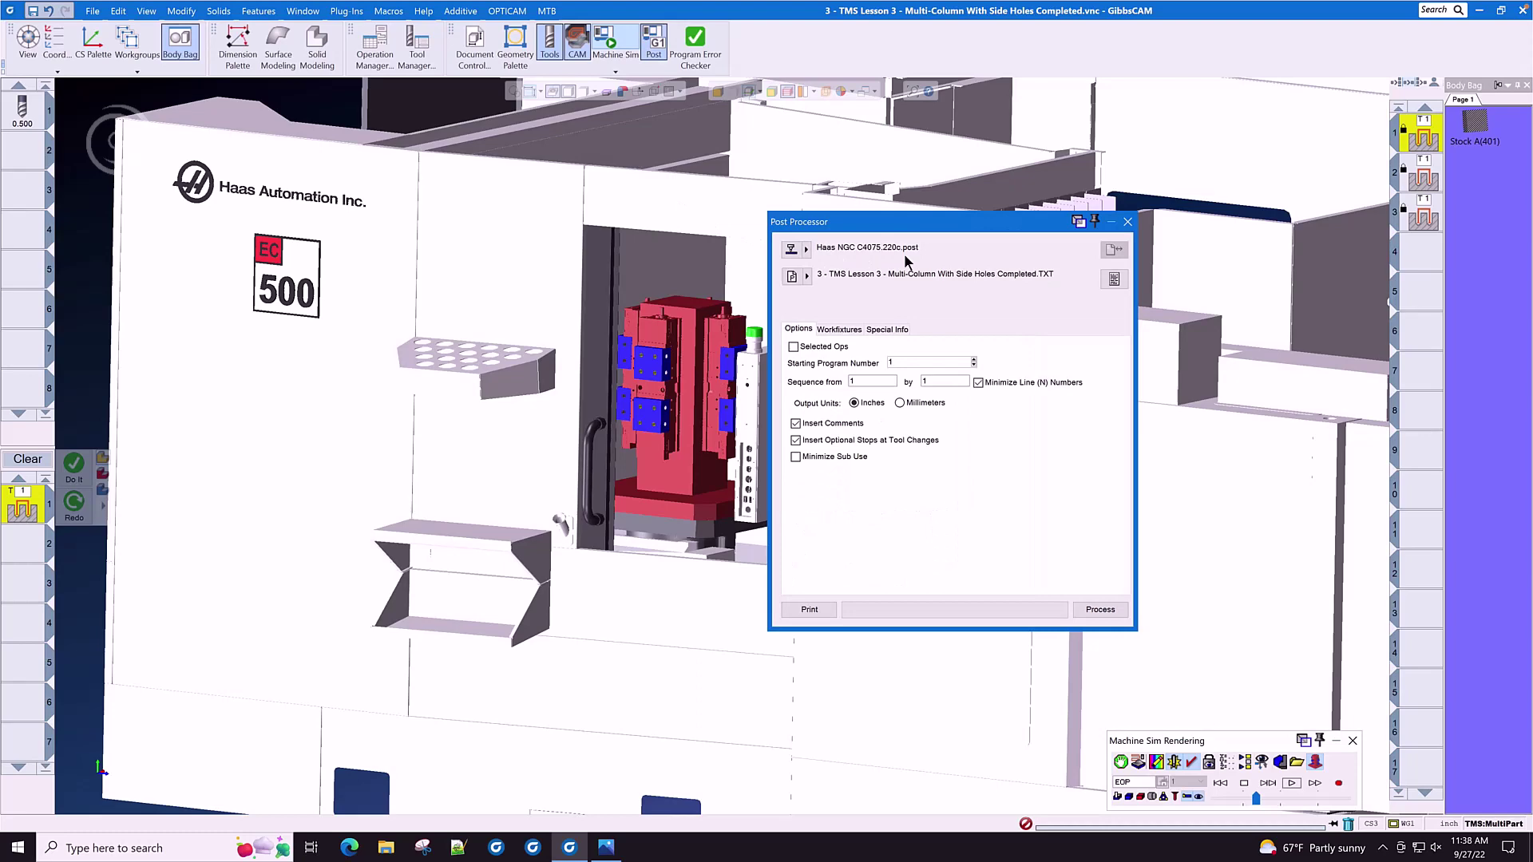
left_click(1092, 611)
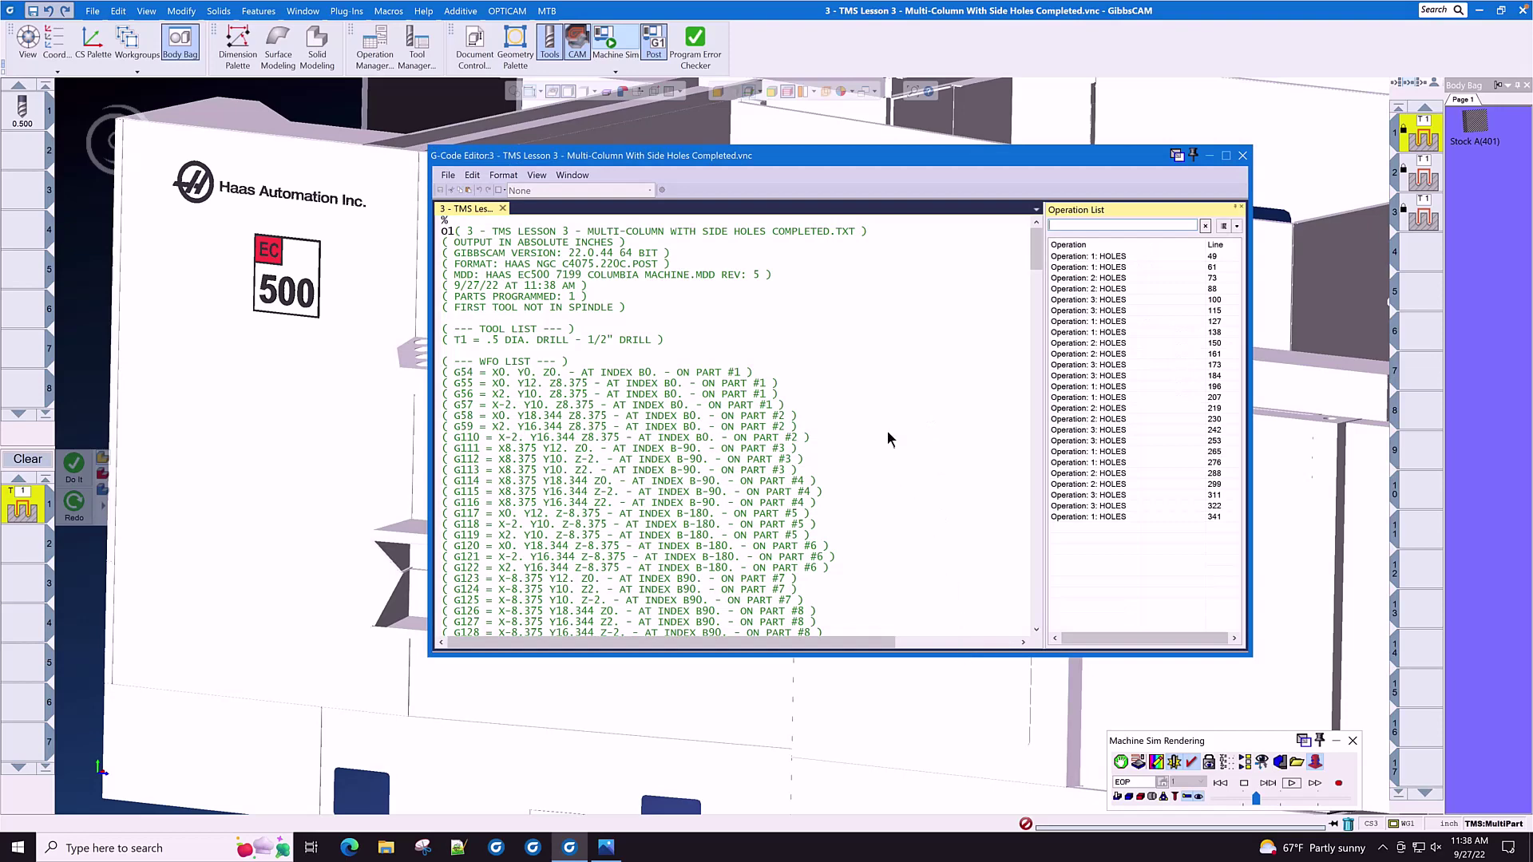
scroll(888, 399, "down", 2)
scroll(889, 397, "up", 2)
scroll(866, 366, "down", 3)
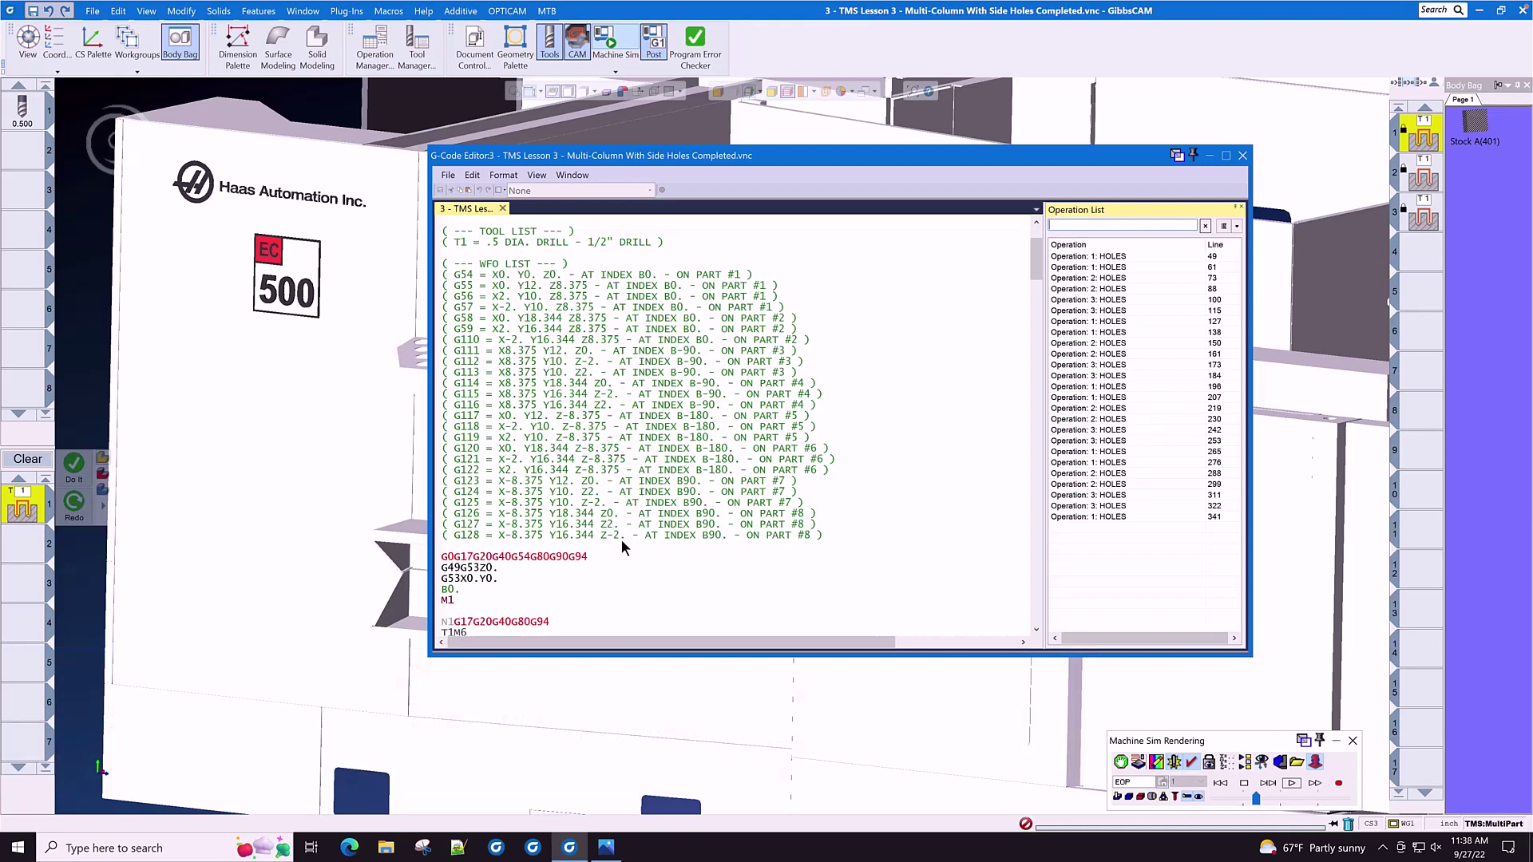
scroll(629, 556, "down", 7)
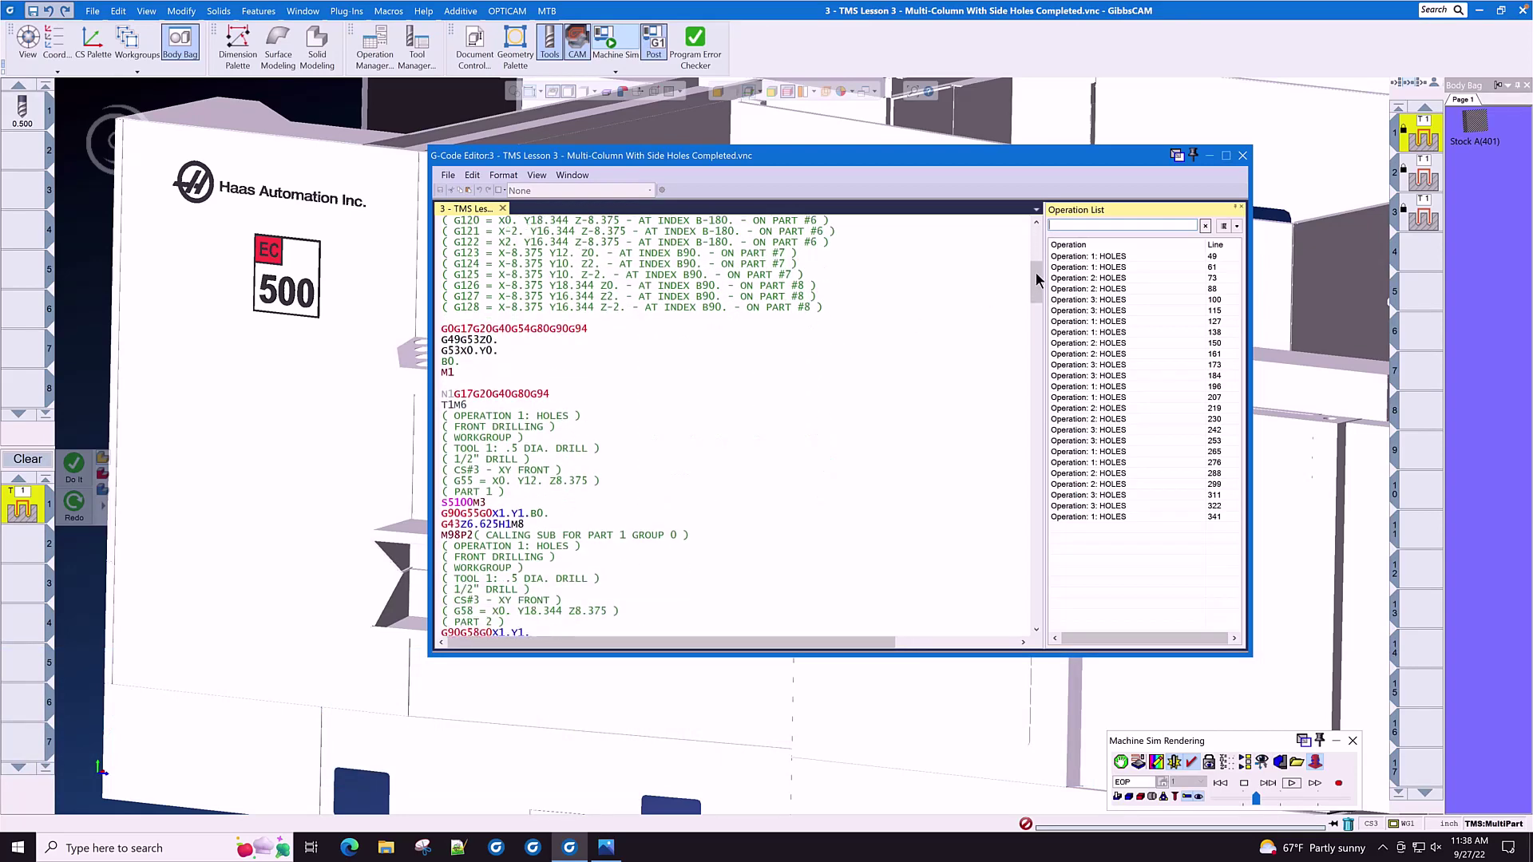
left_click_drag(1035, 275, 1035, 605)
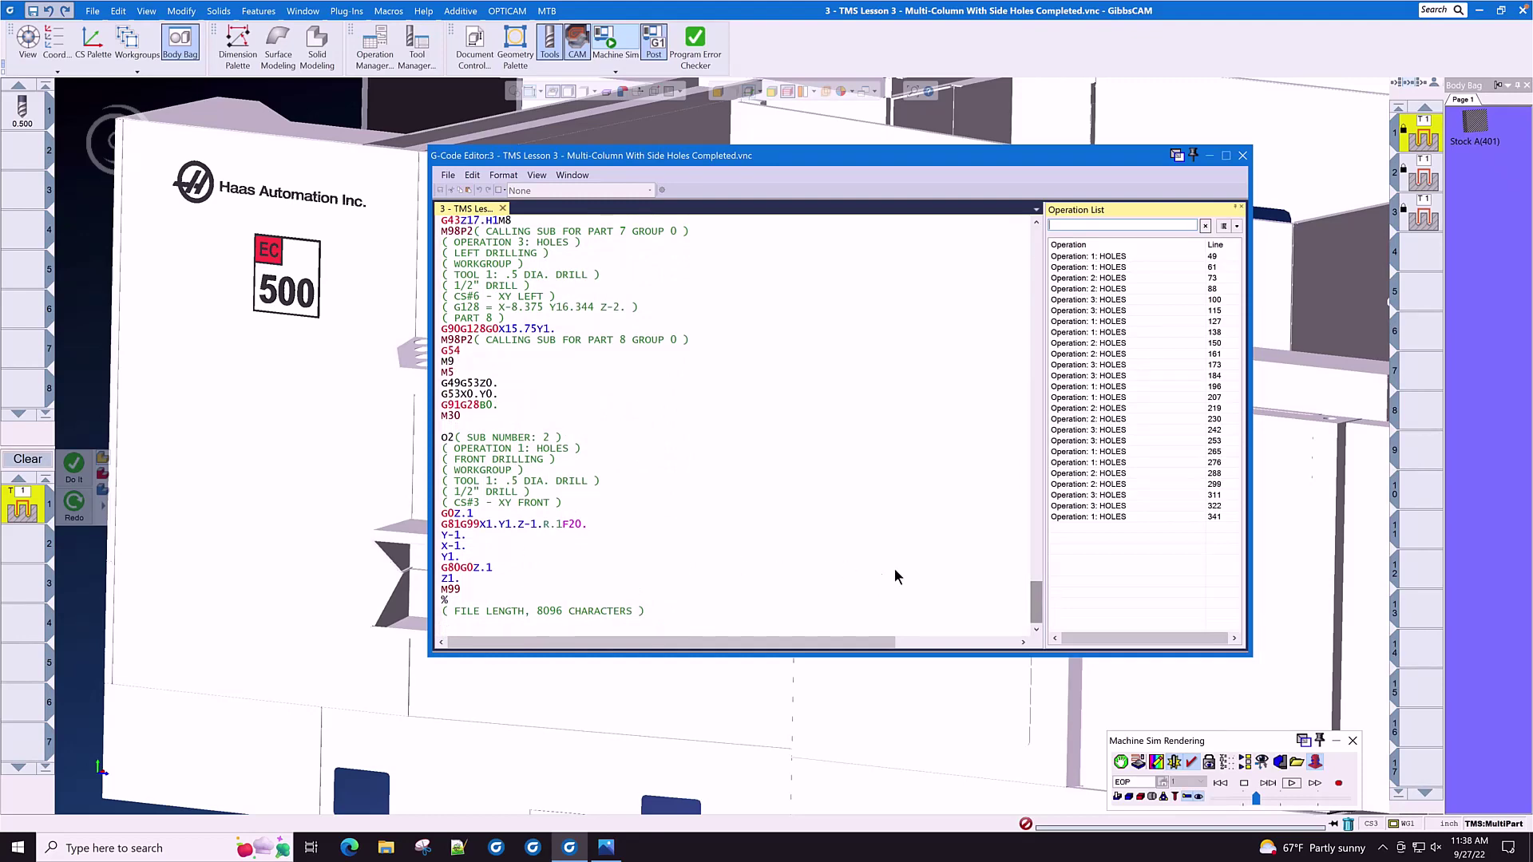
left_click_drag(1040, 611, 1044, 218)
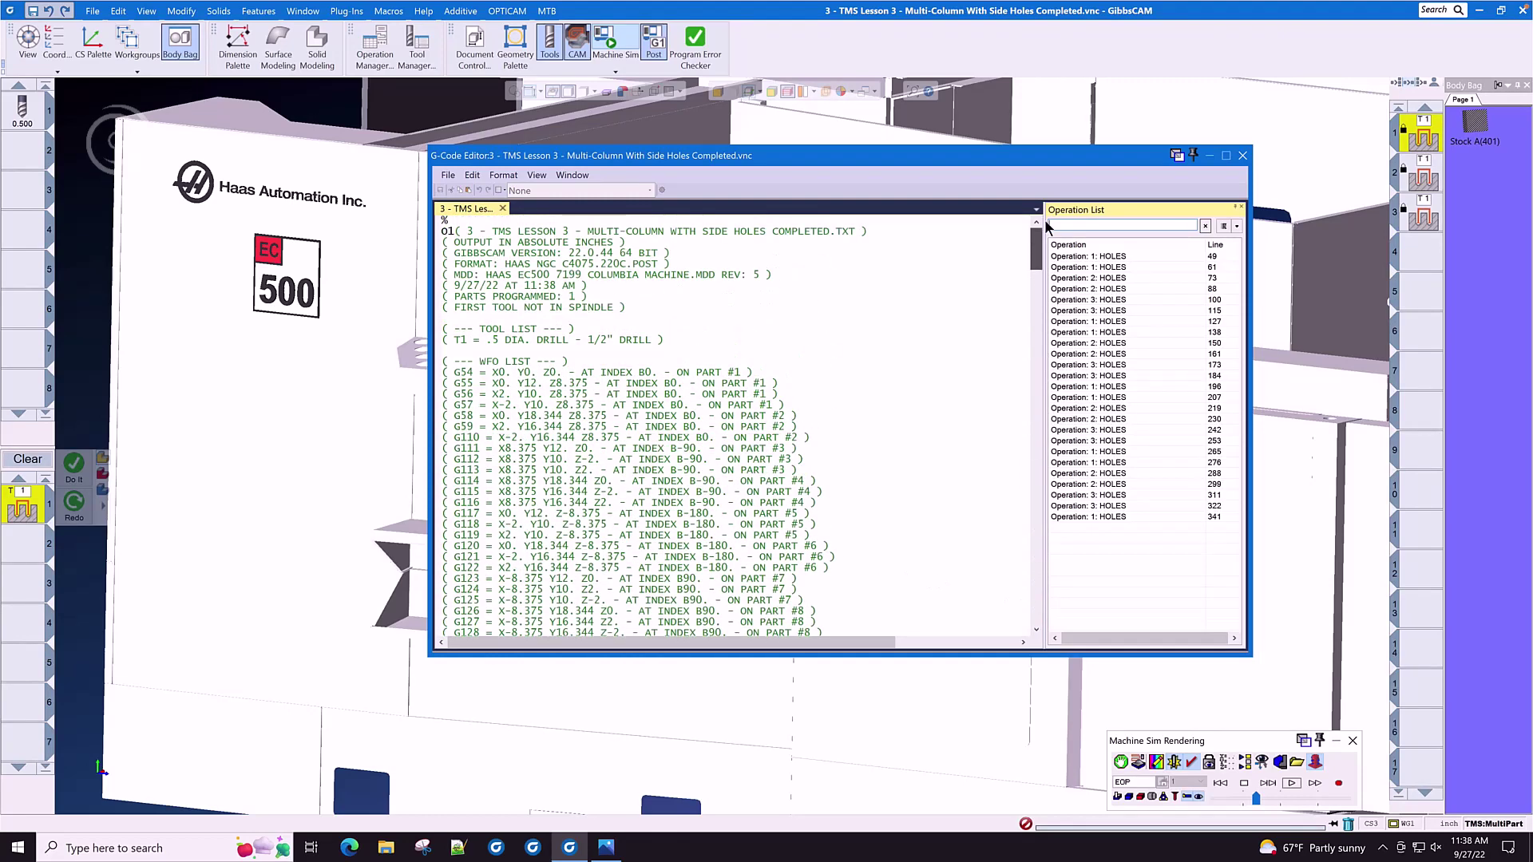
left_click(1242, 157)
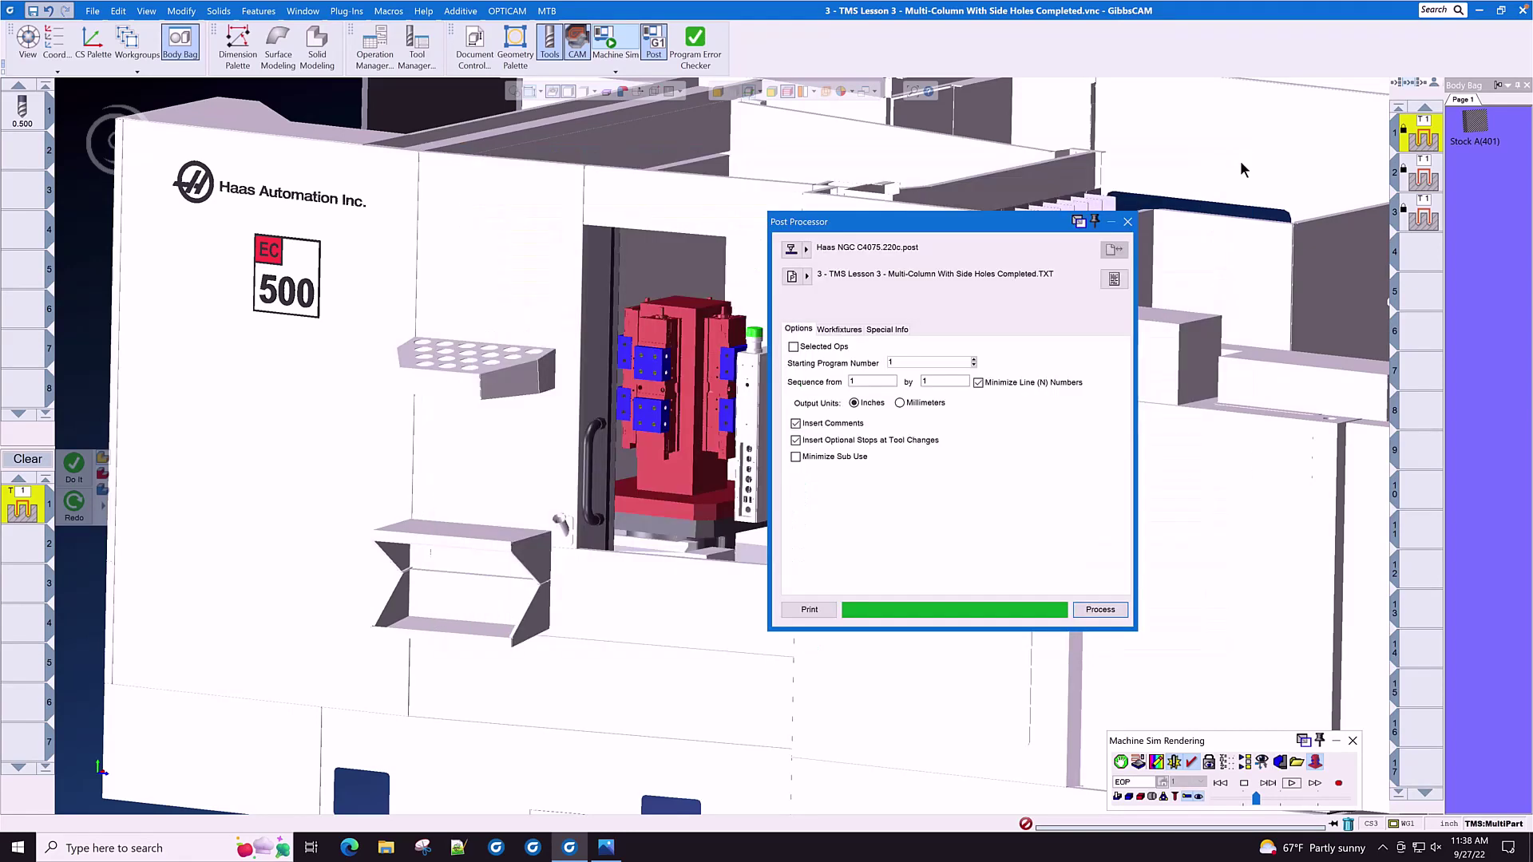
left_click(1128, 224)
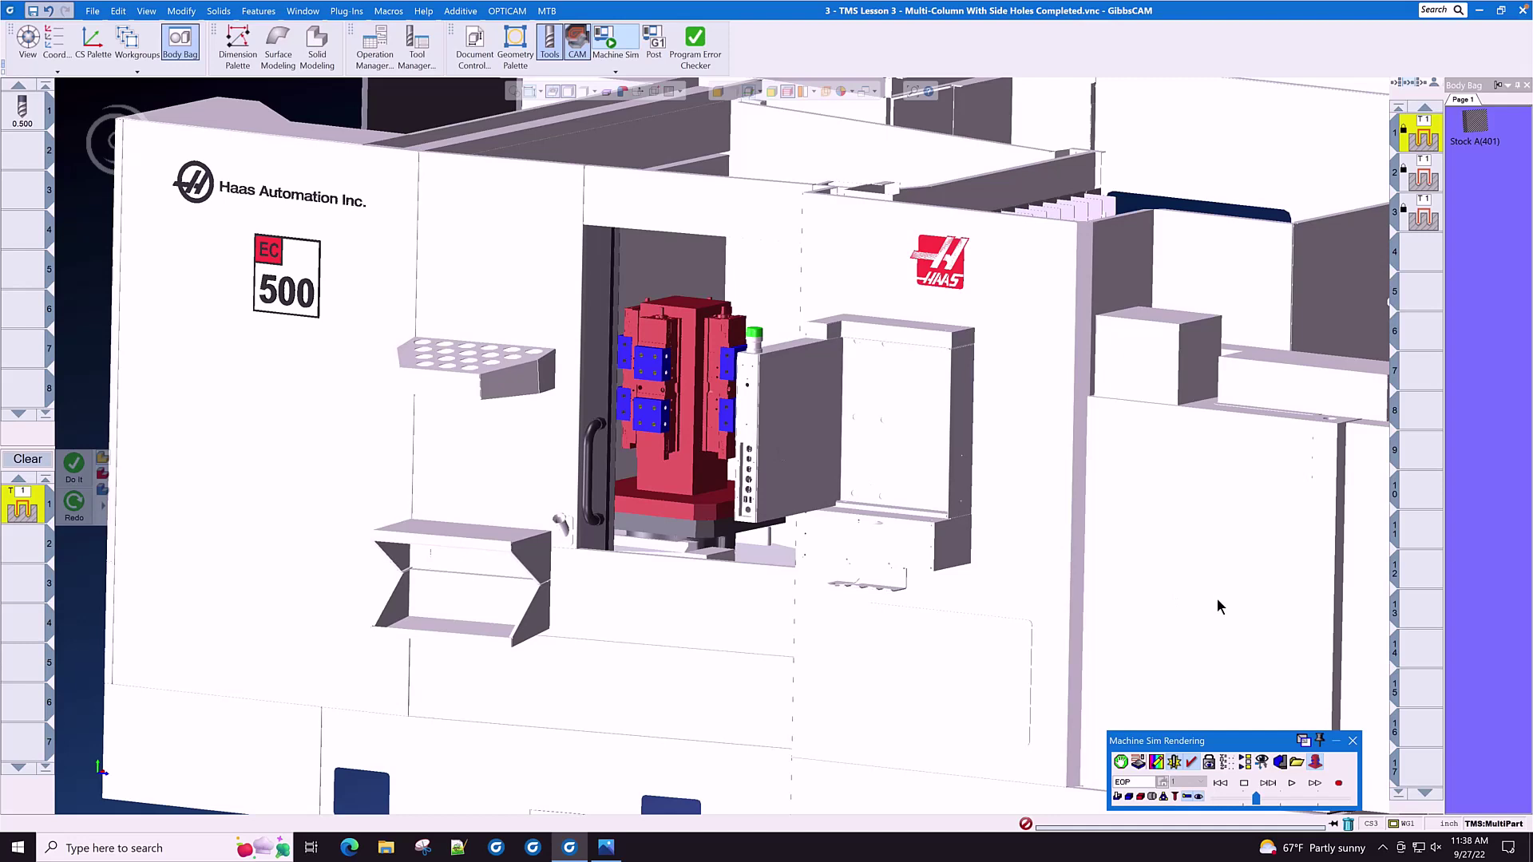
Step: Generate the Tombstone Management System layout report with Estimated Machining Time included
left_click(1494, 825)
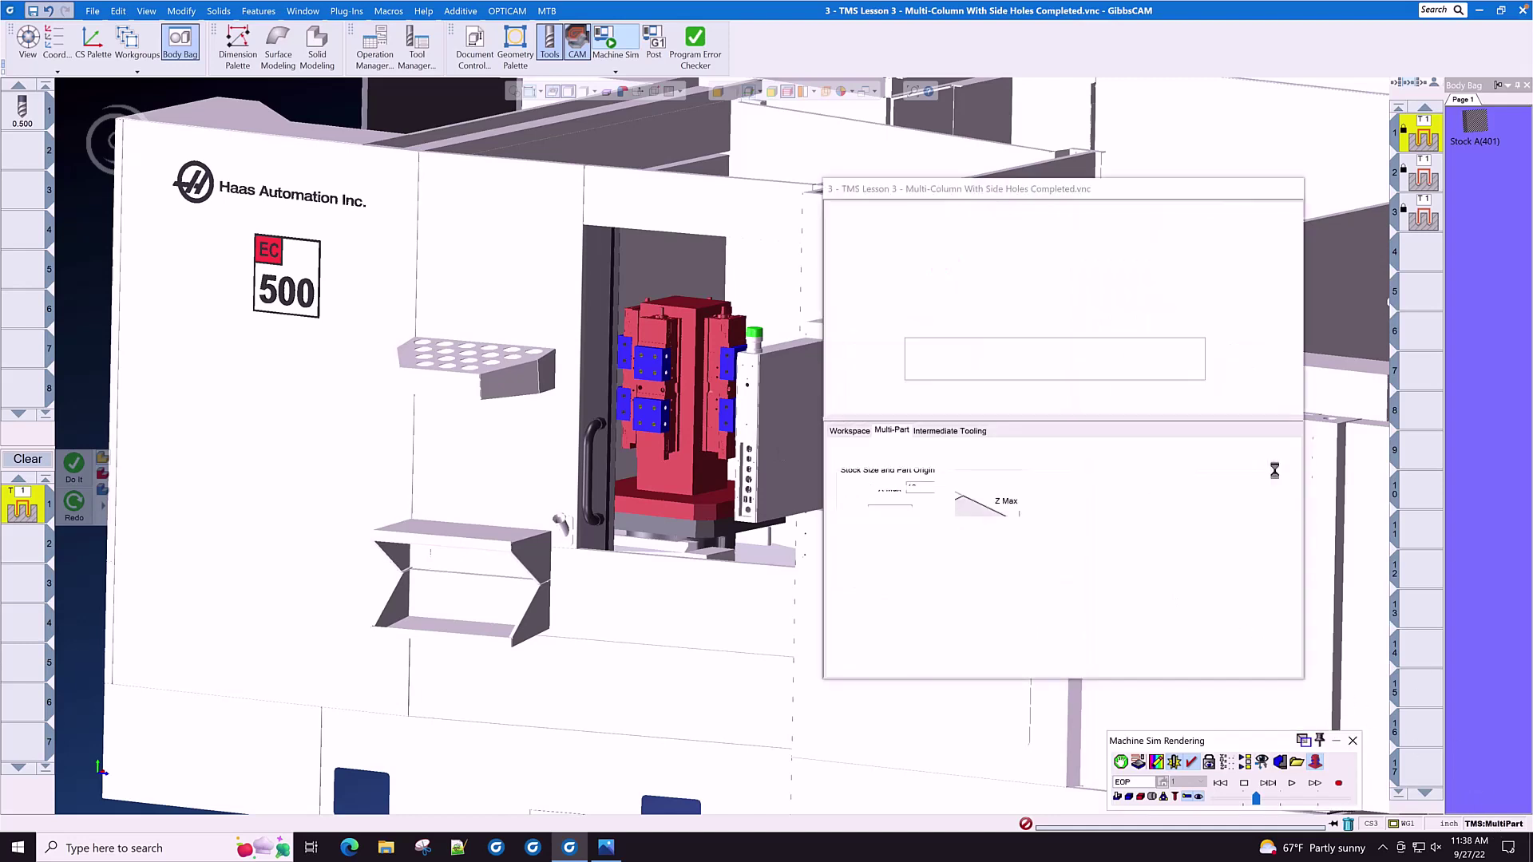
left_click(884, 477)
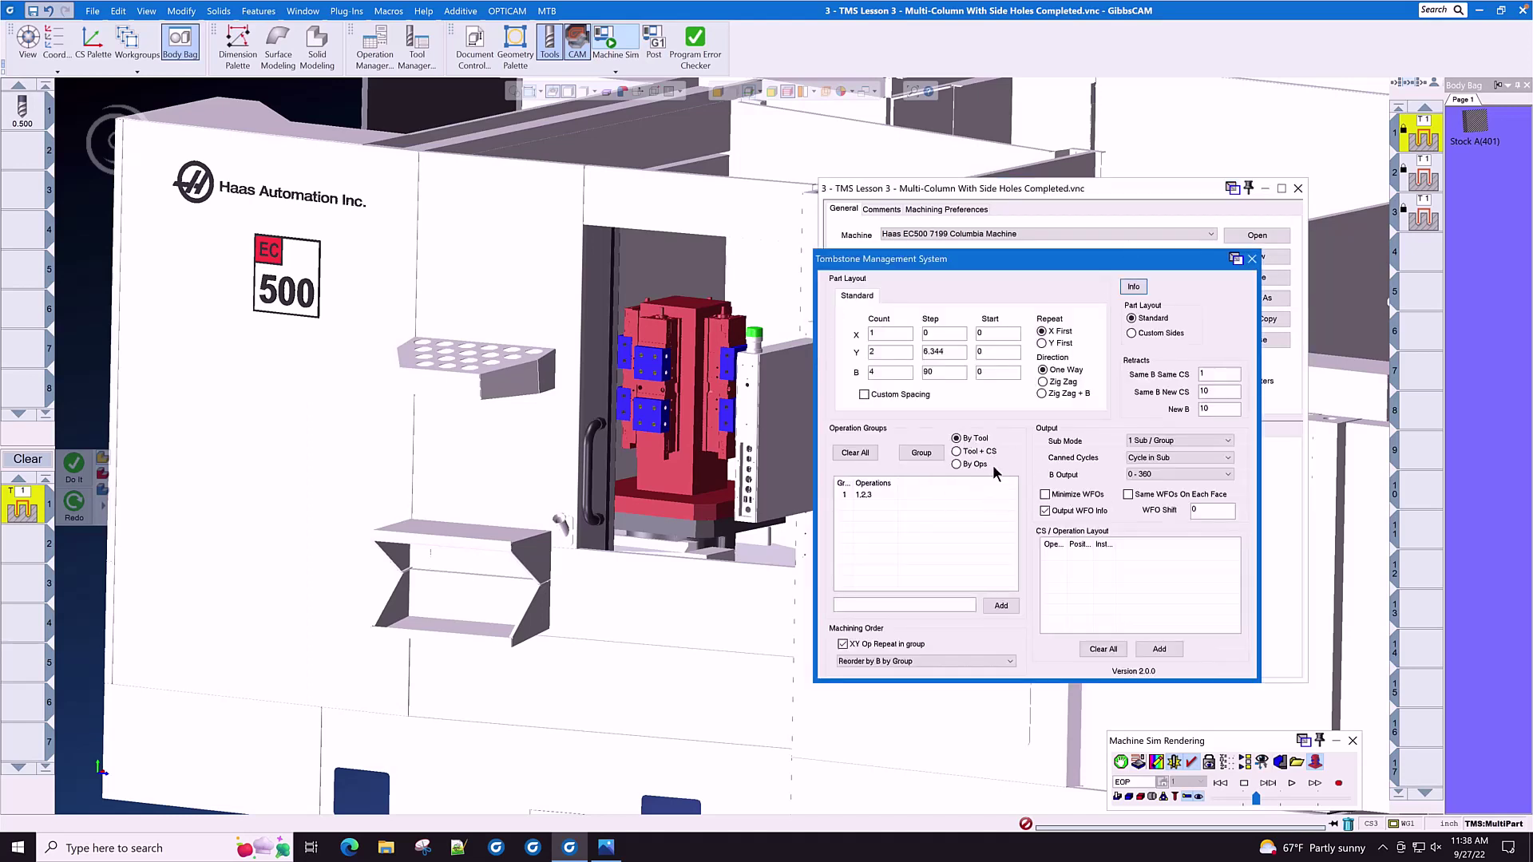
left_click(1134, 288)
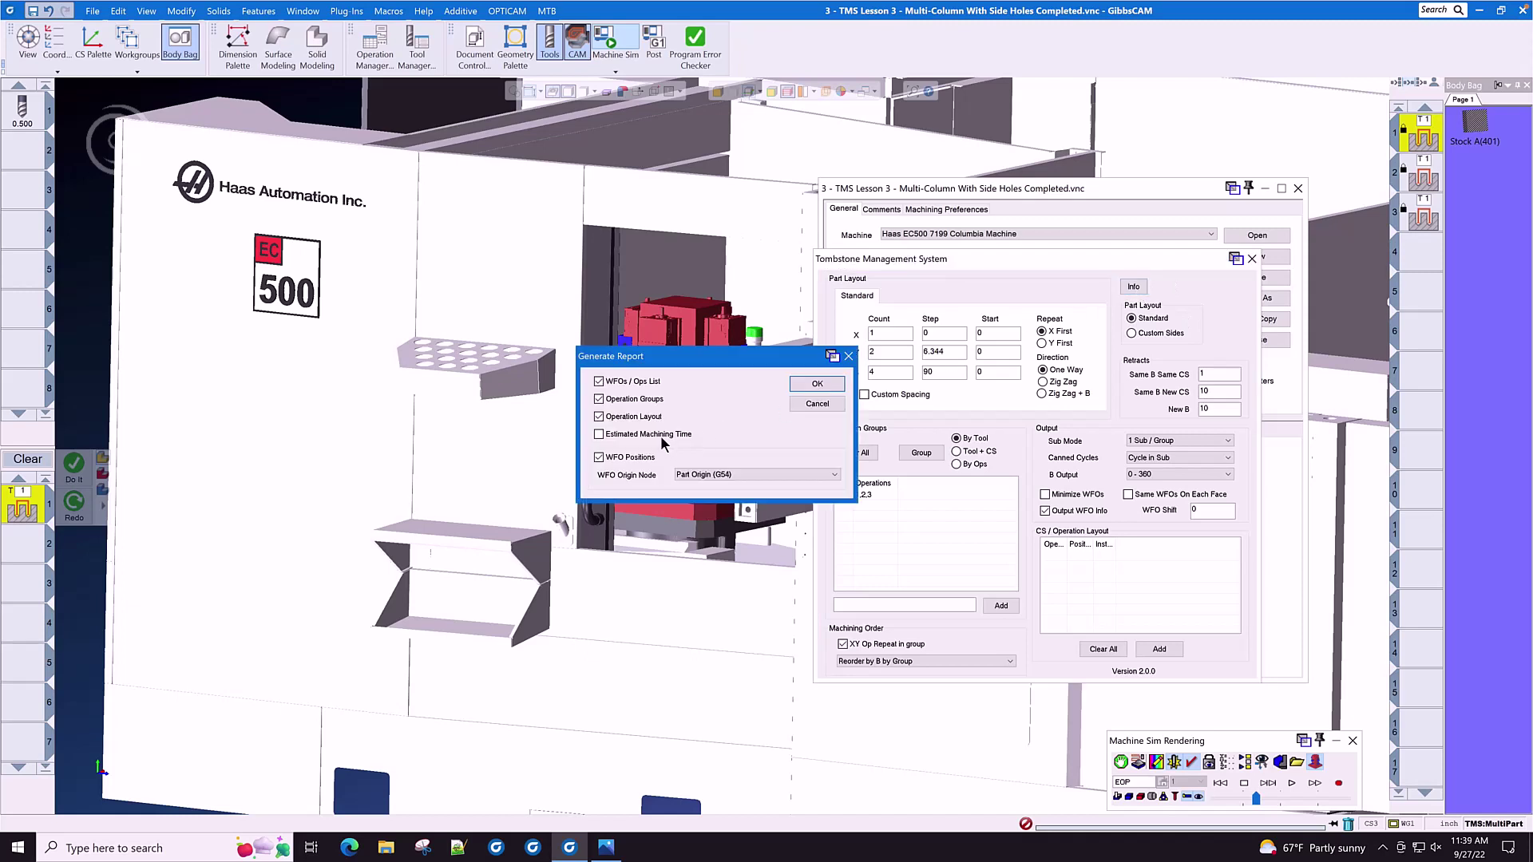
left_click(600, 435)
left_click(817, 384)
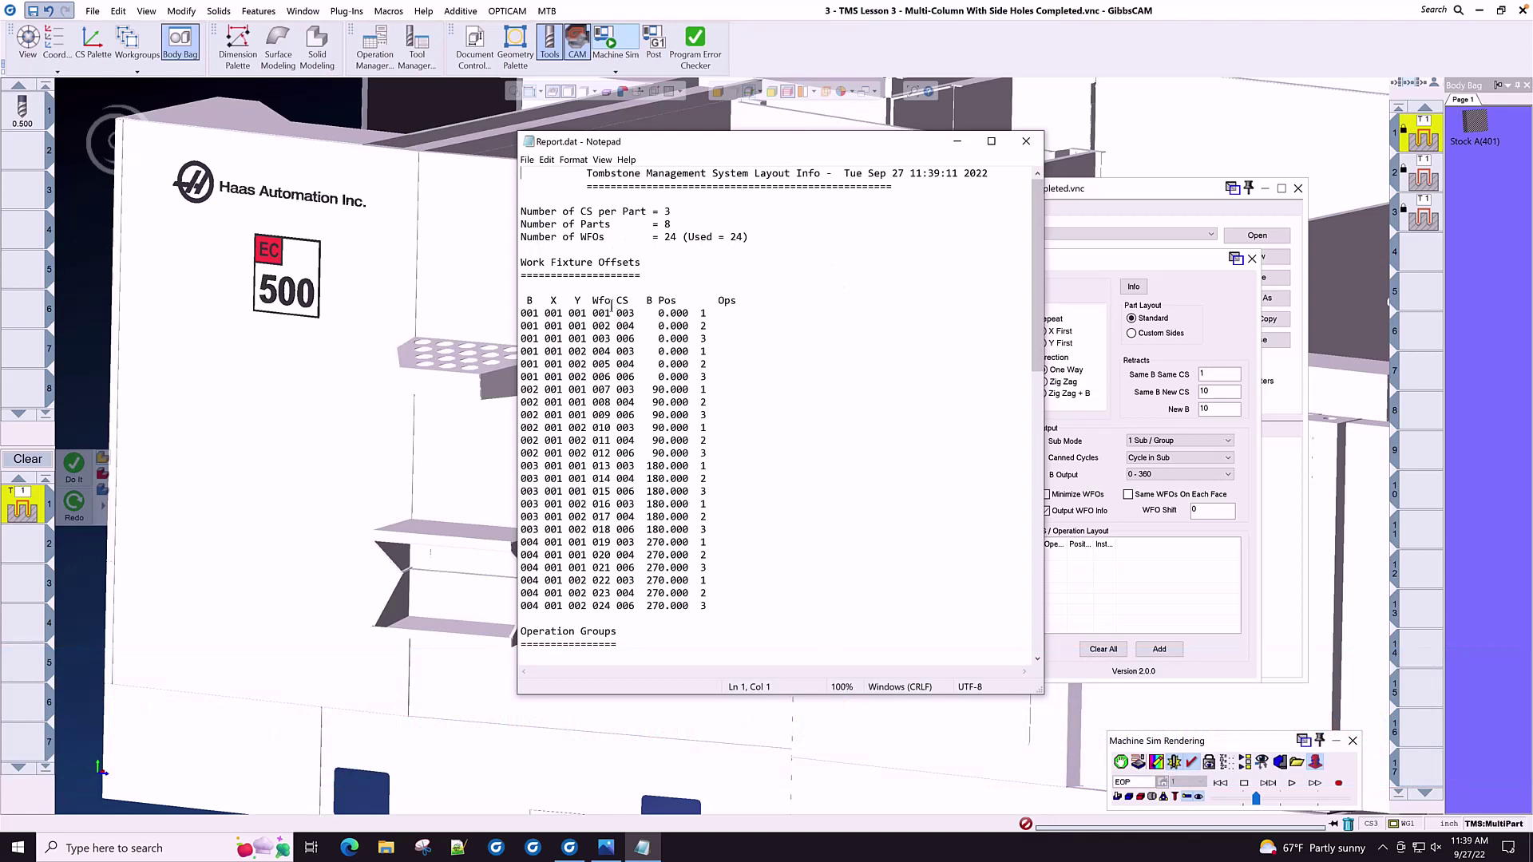
Step: Review the layout report's work fixture offsets, operation groups, offset positions at each B angle and estimated machining time, and close the report
scroll(611, 305, "down", 2)
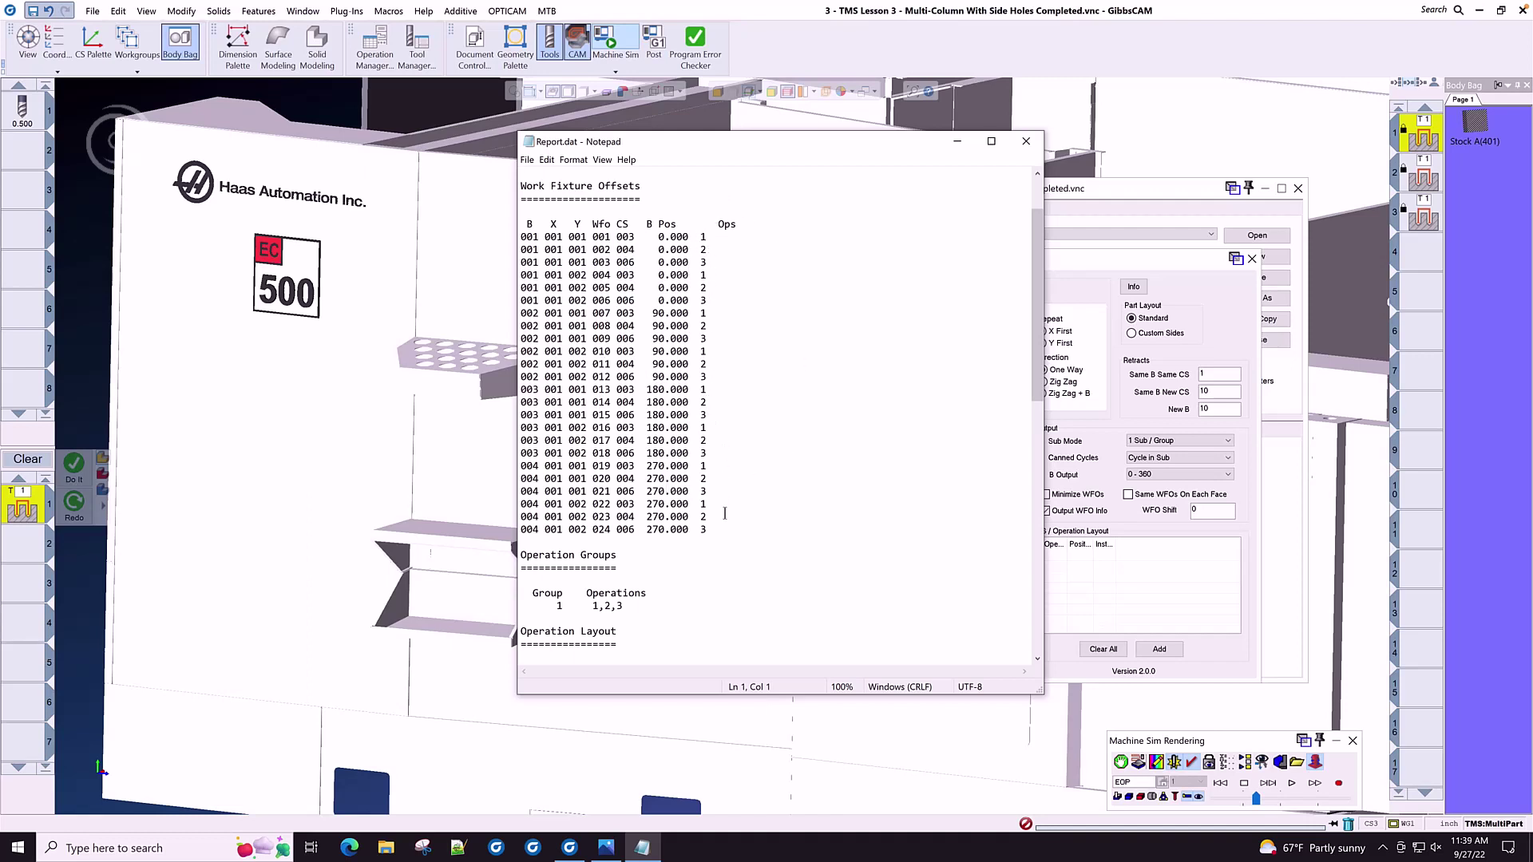
scroll(725, 512, "down", 6)
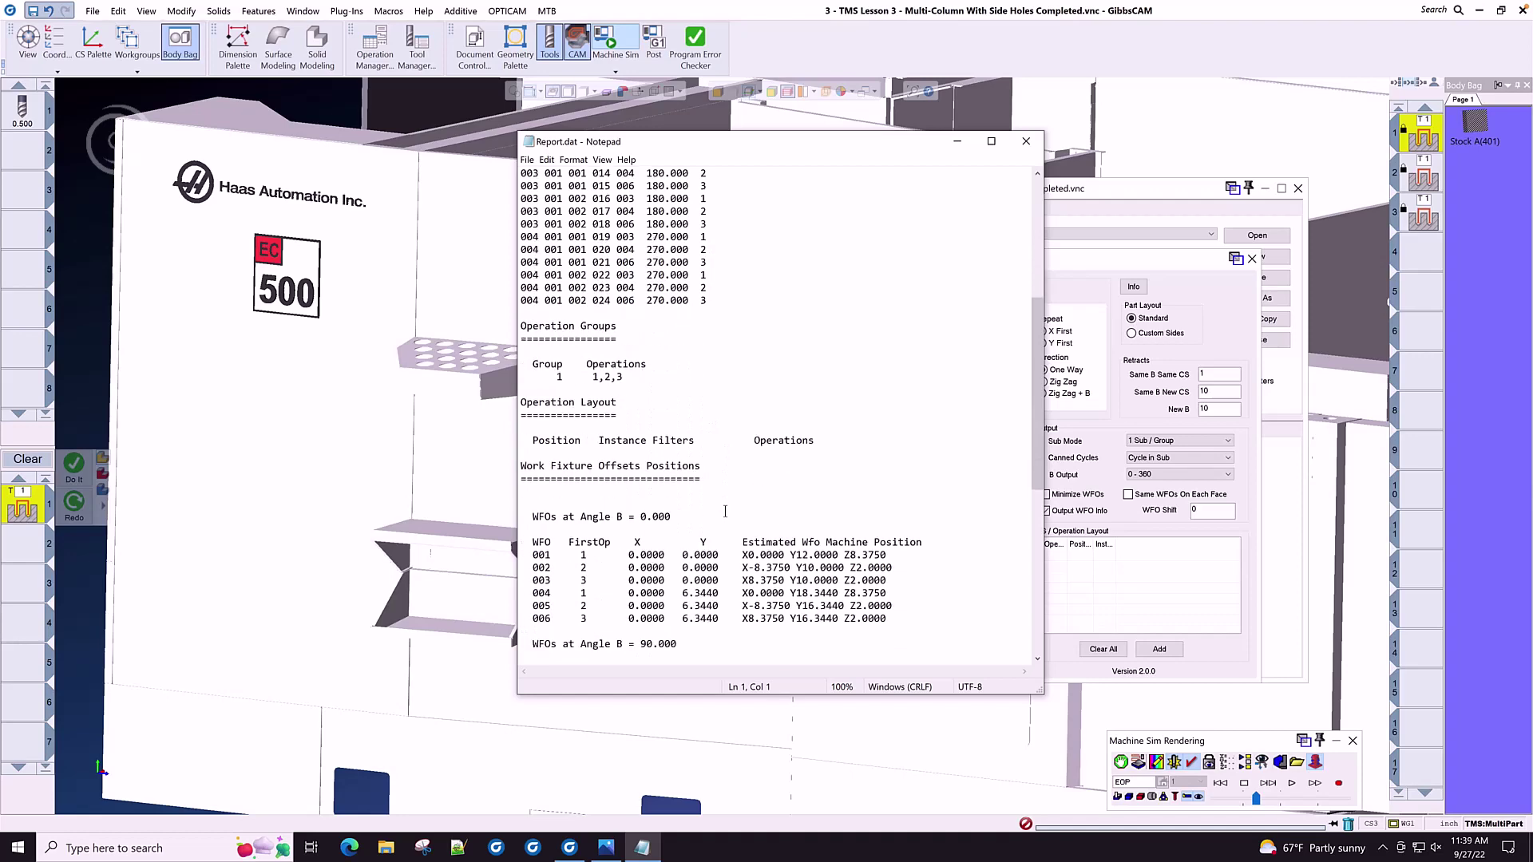
scroll(725, 511, "down", 10)
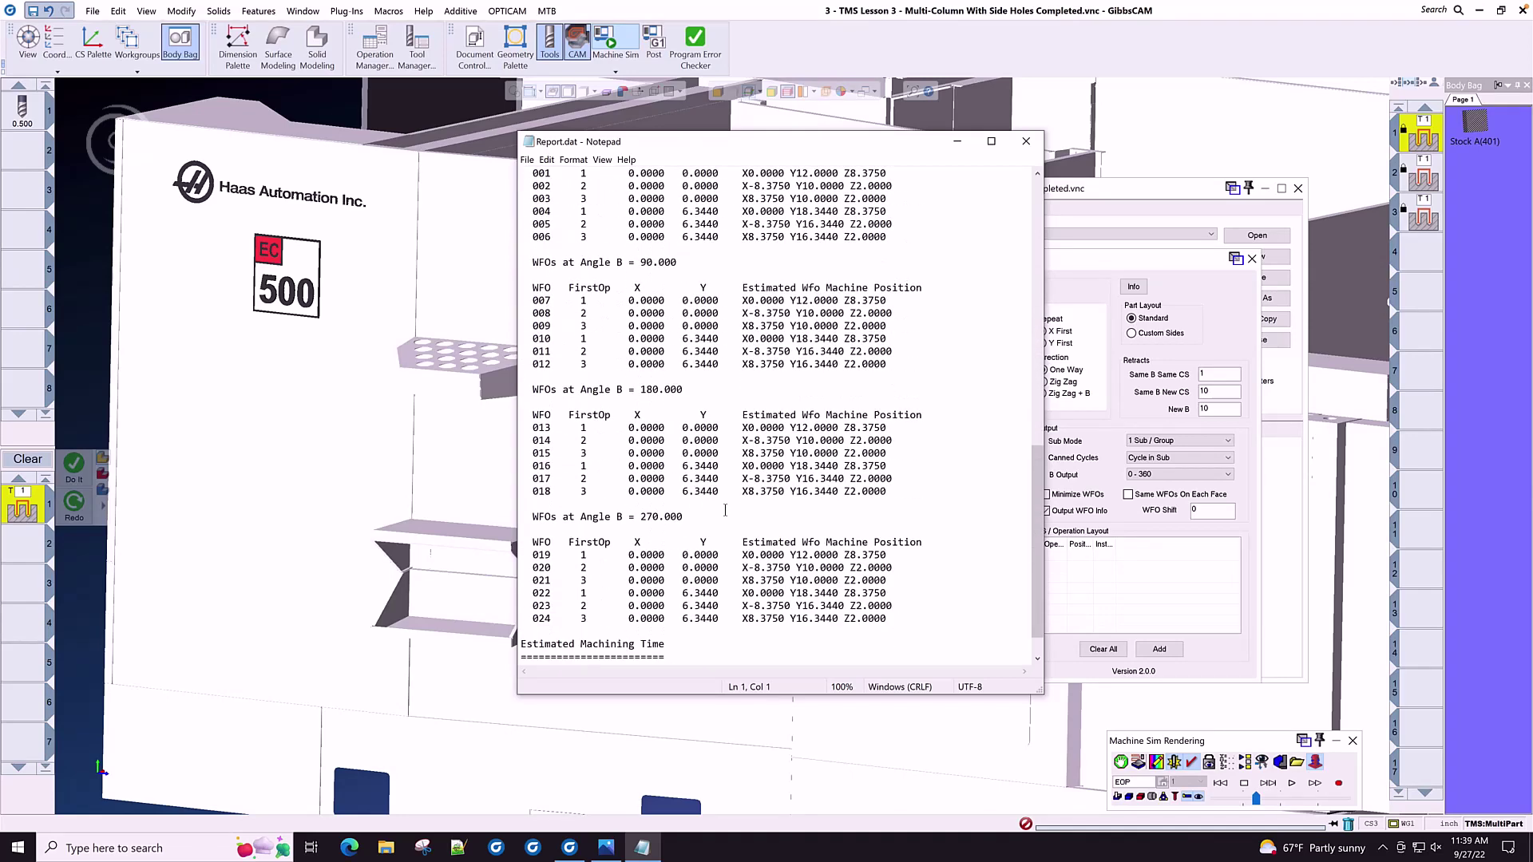
scroll(725, 511, "down", 1)
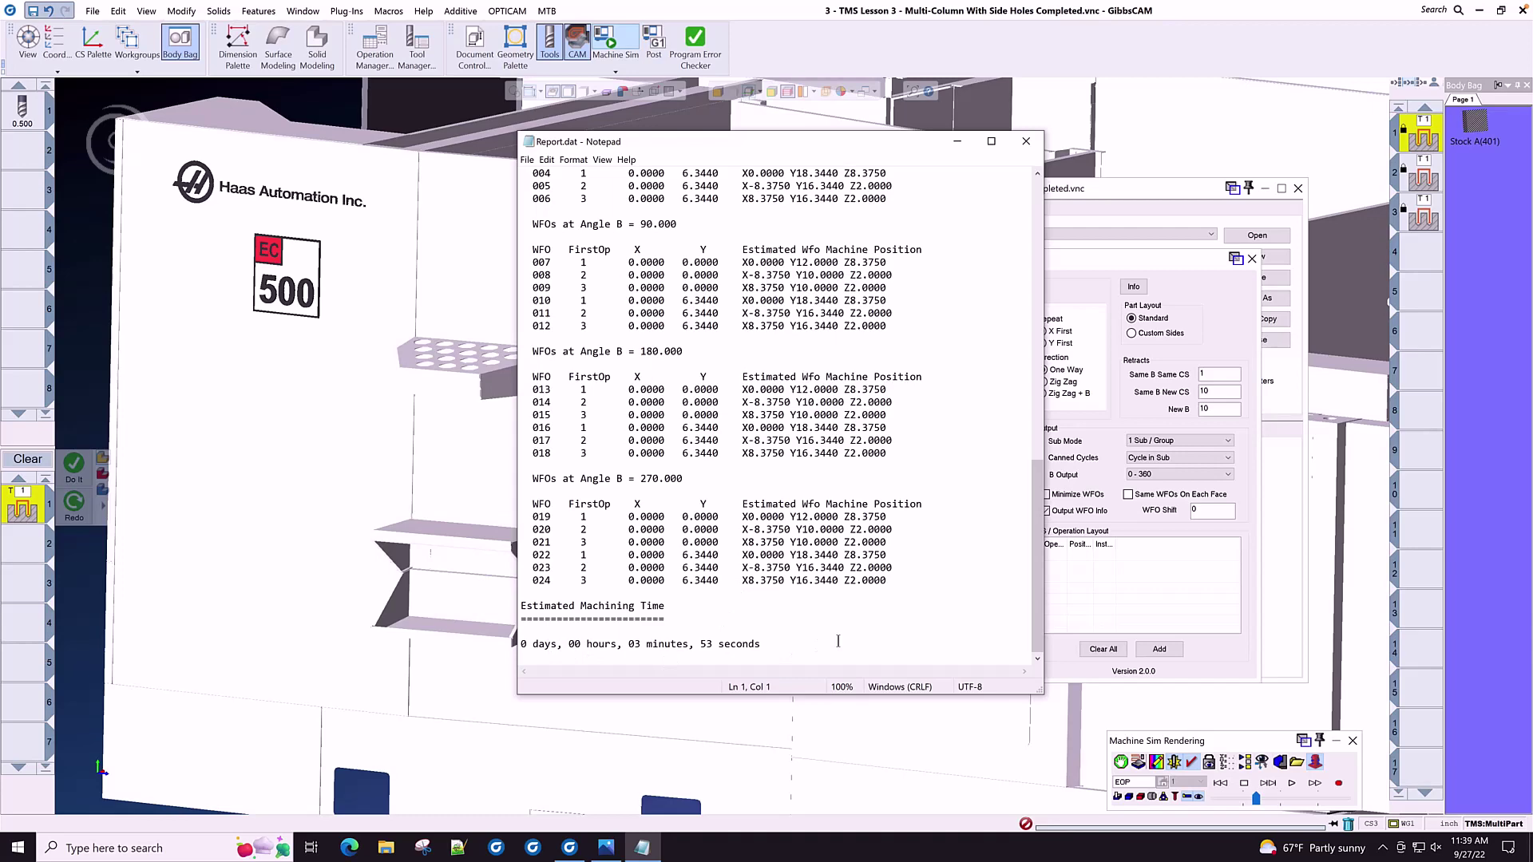
left_click(1026, 140)
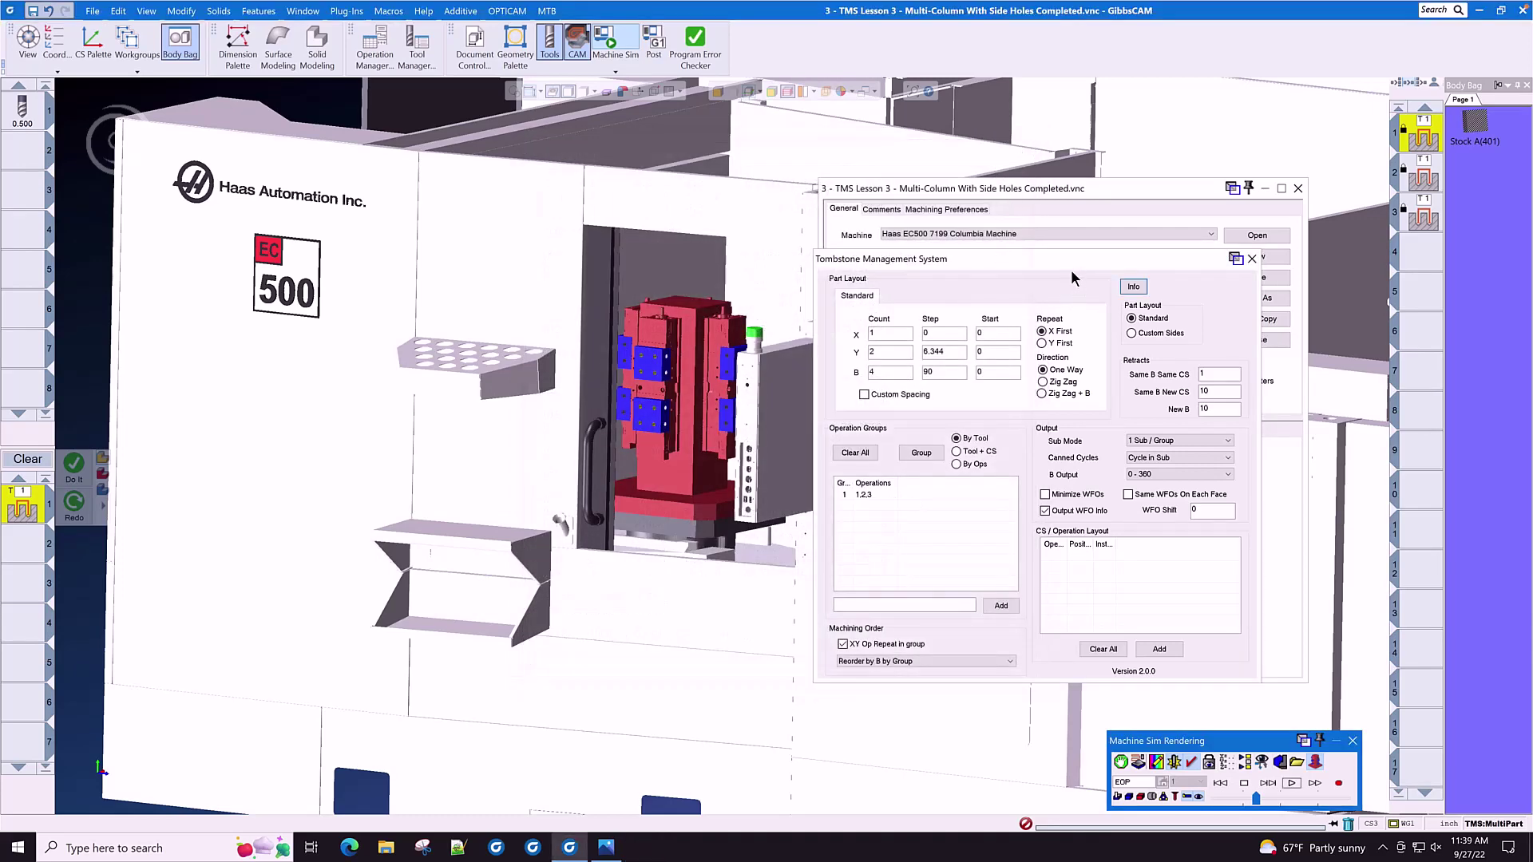
Step: Examine the Same B Same CS, Same B New CS and New B retracts in the Tombstone Management System setup, and close the setup
middle_click_drag(918, 336, 966, 437)
left_click(1220, 374)
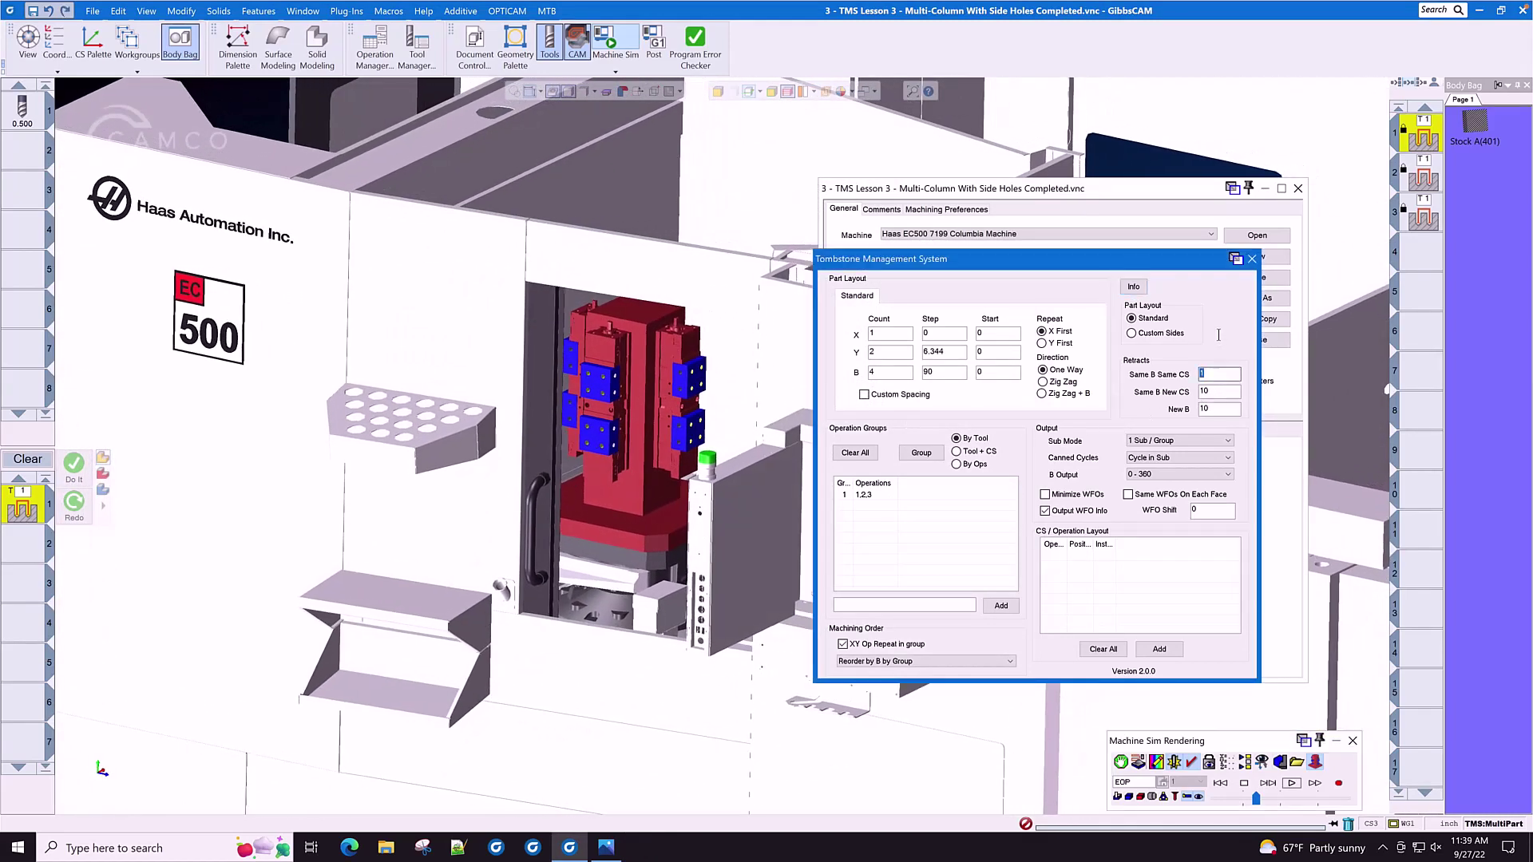
left_click(477, 48)
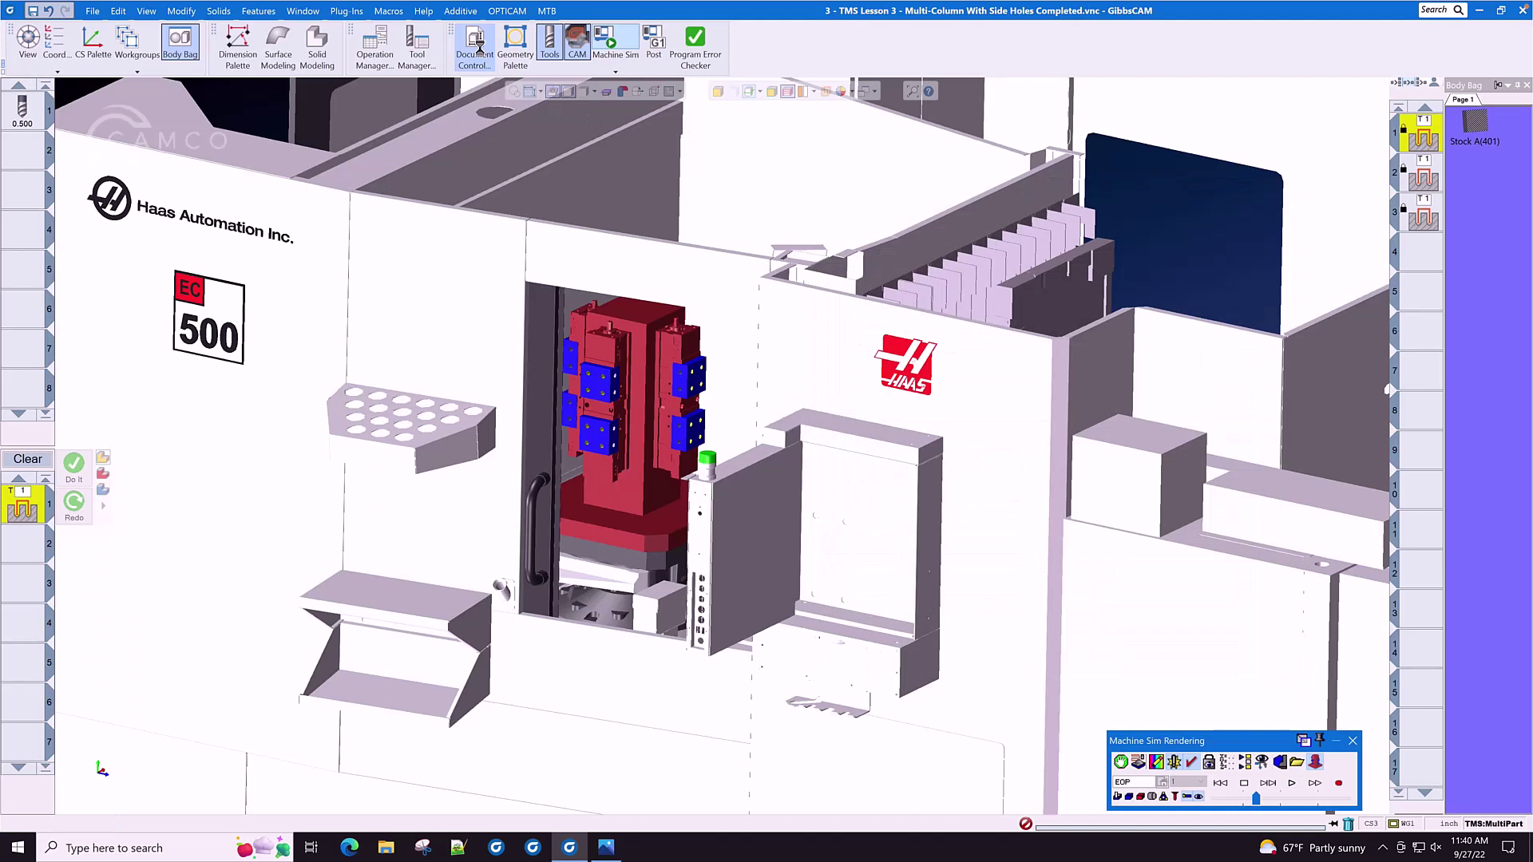
left_click(477, 47)
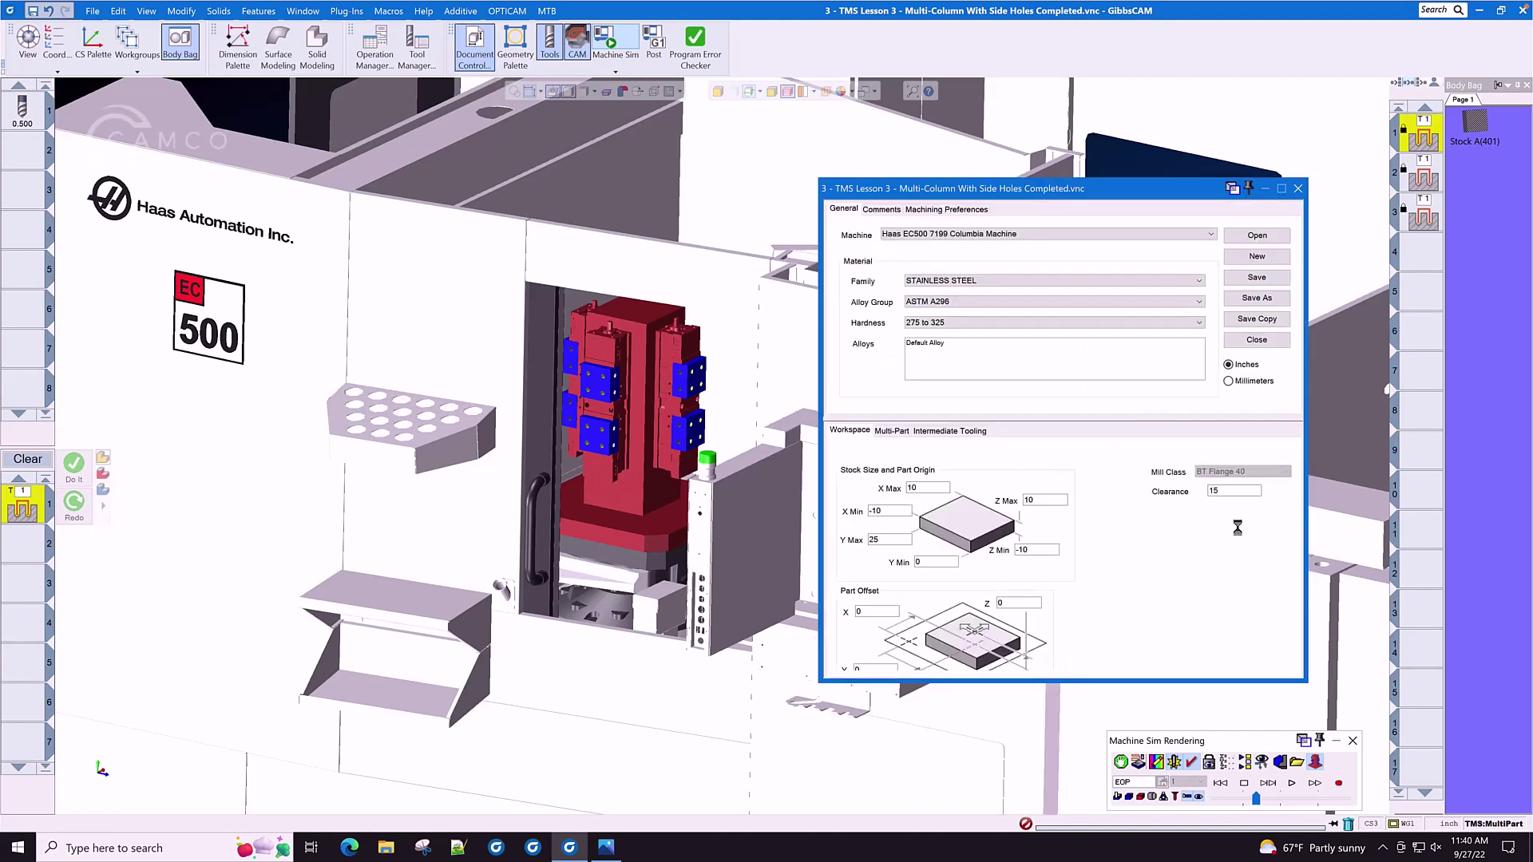
left_click(892, 430)
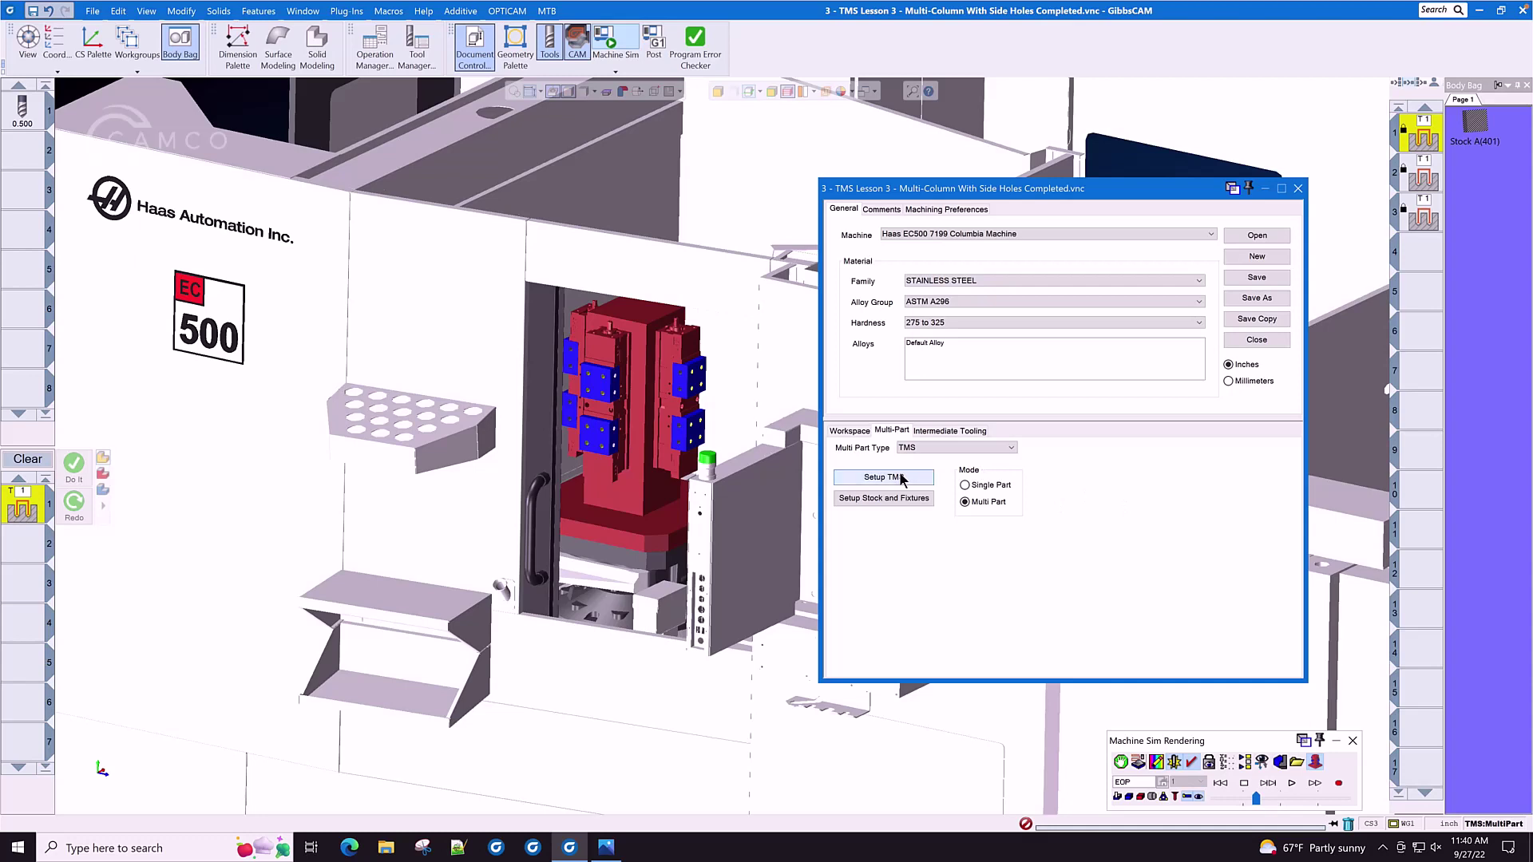
left_click(883, 477)
double_click(1219, 373)
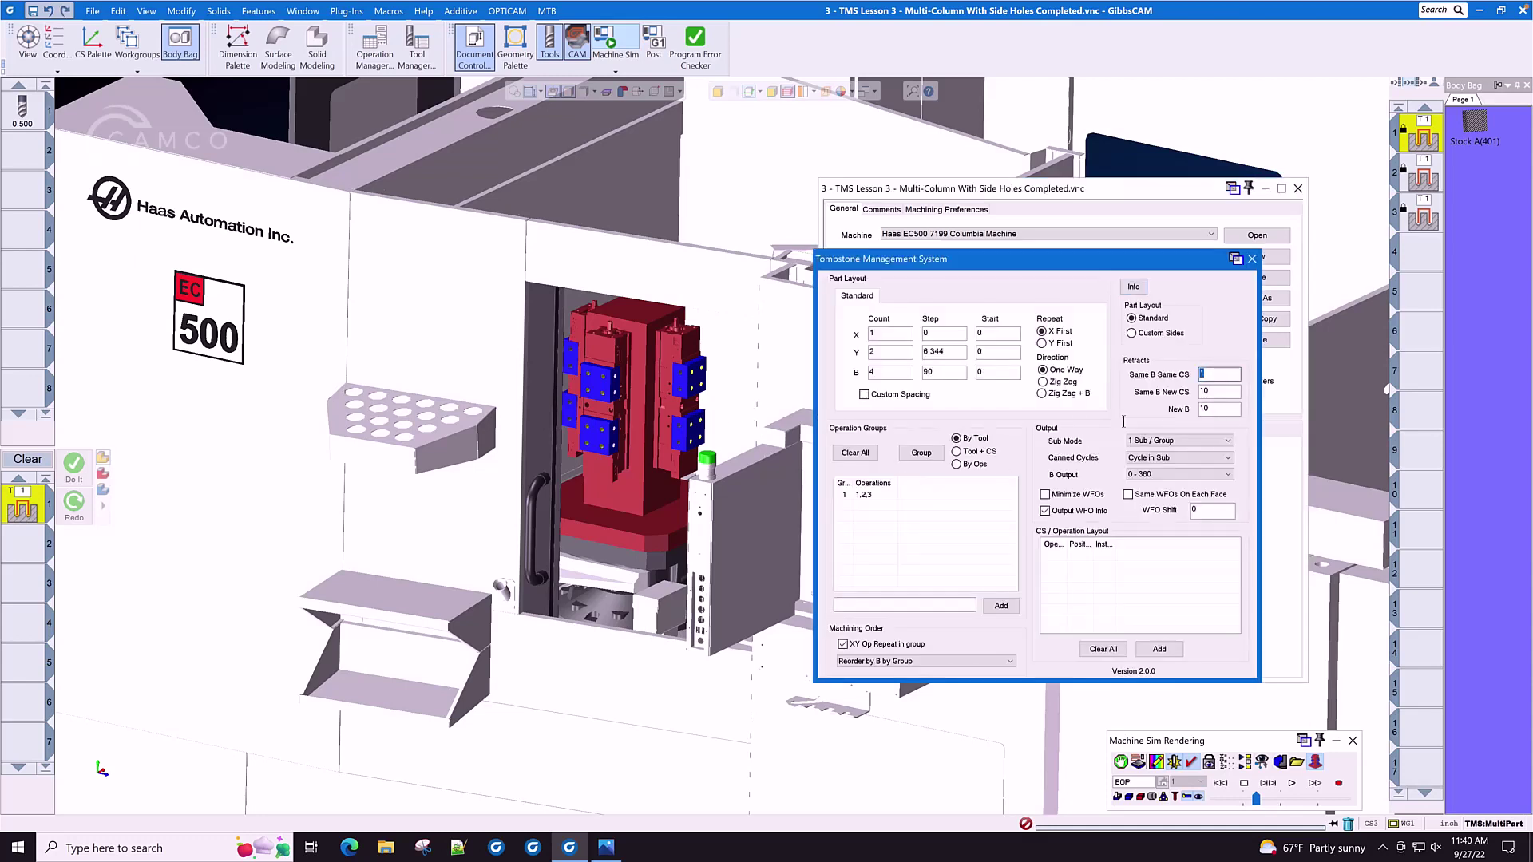
double_click(1219, 391)
double_click(1224, 410)
left_click(1191, 444)
left_click(1147, 412)
left_click(1252, 259)
left_click(1297, 189)
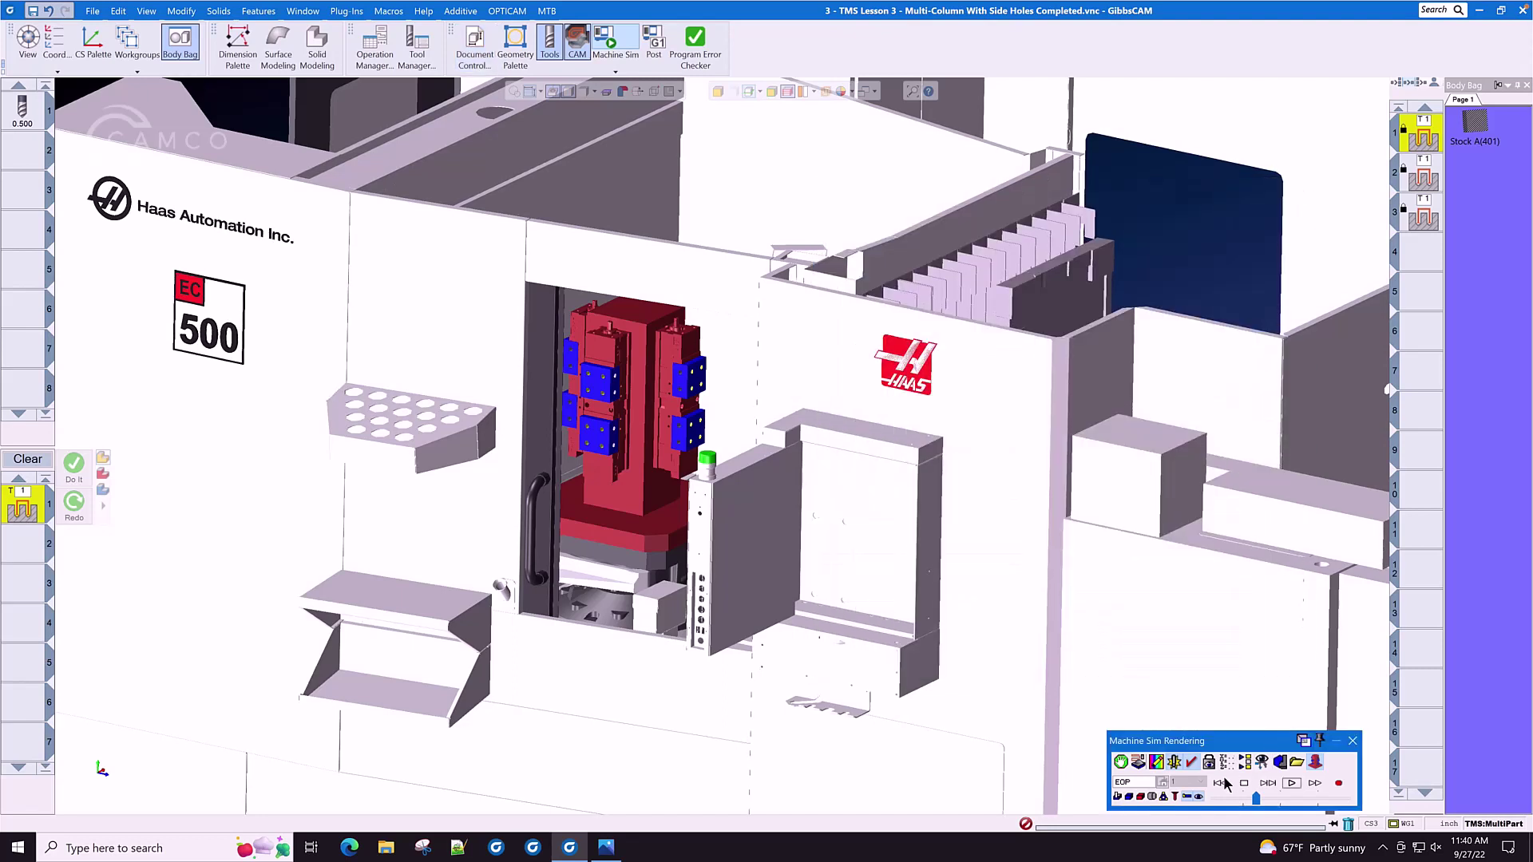
Step: Start the machine simulation of the tombstone parts again
left_click(1292, 783)
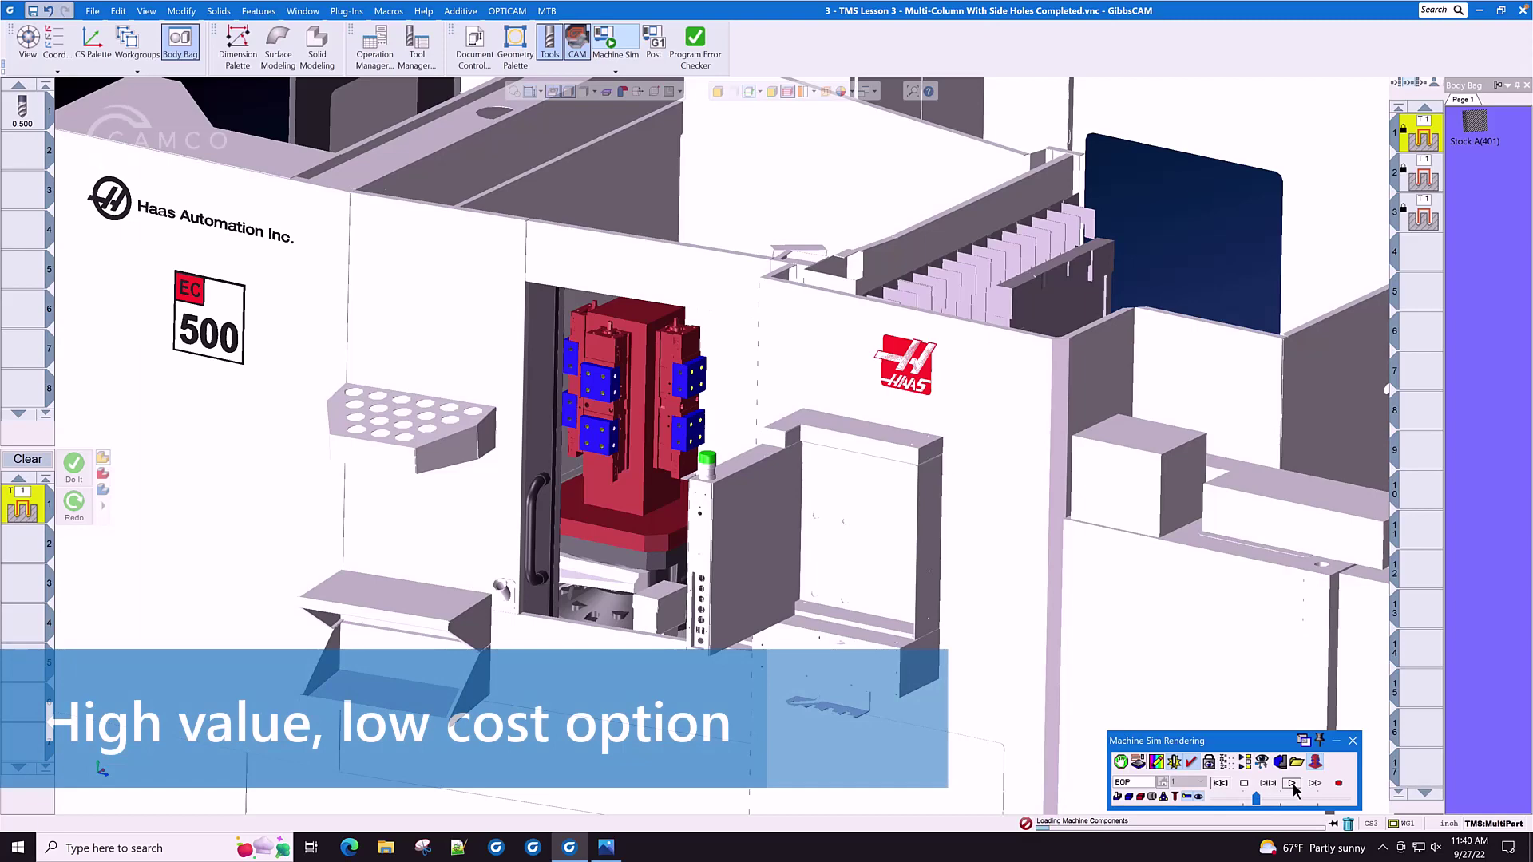